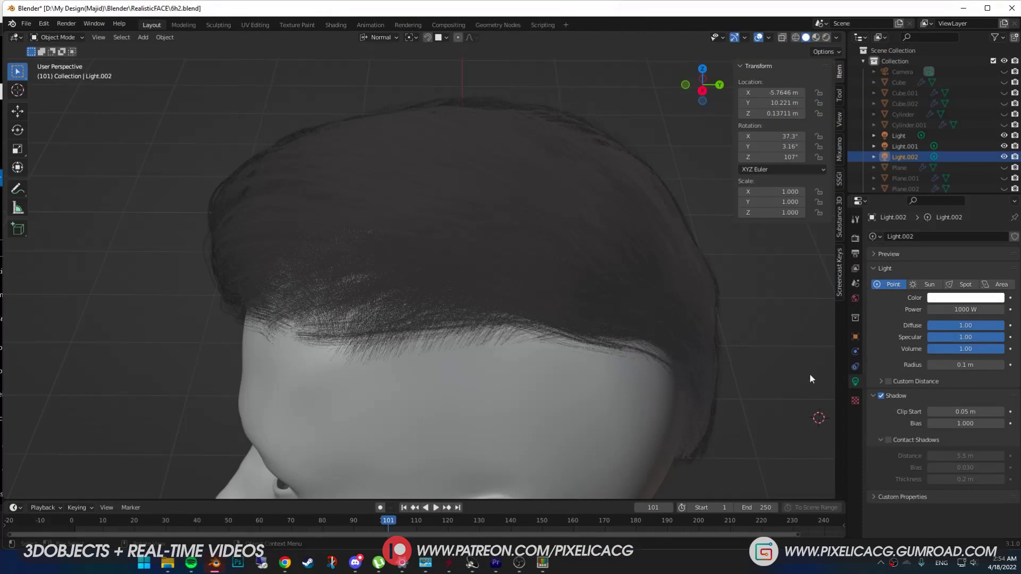
- Enable Contact Shadows on the scene's point lights and check the effect on the hair in the rendered viewport
click(952, 136)
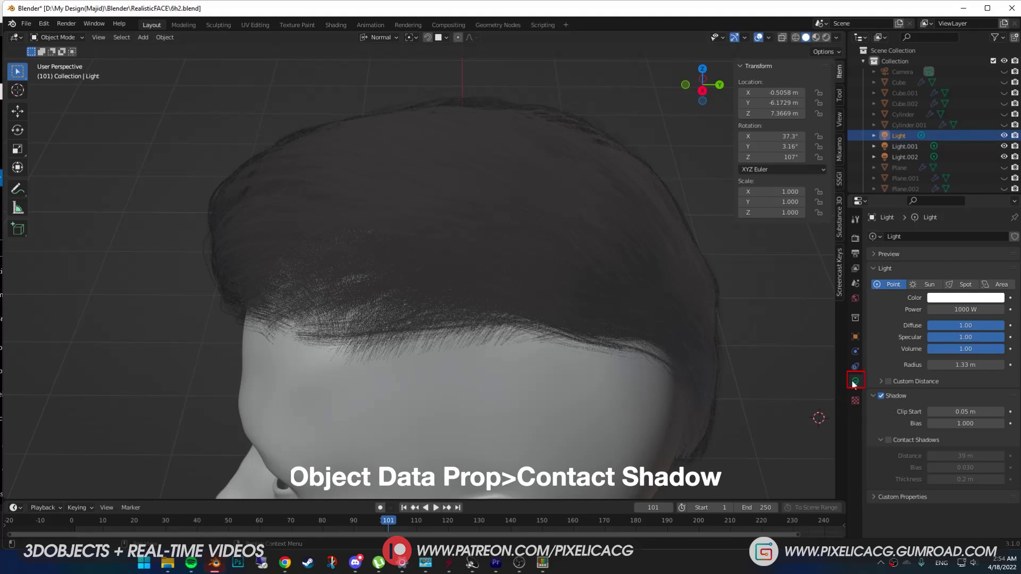
click(888, 441)
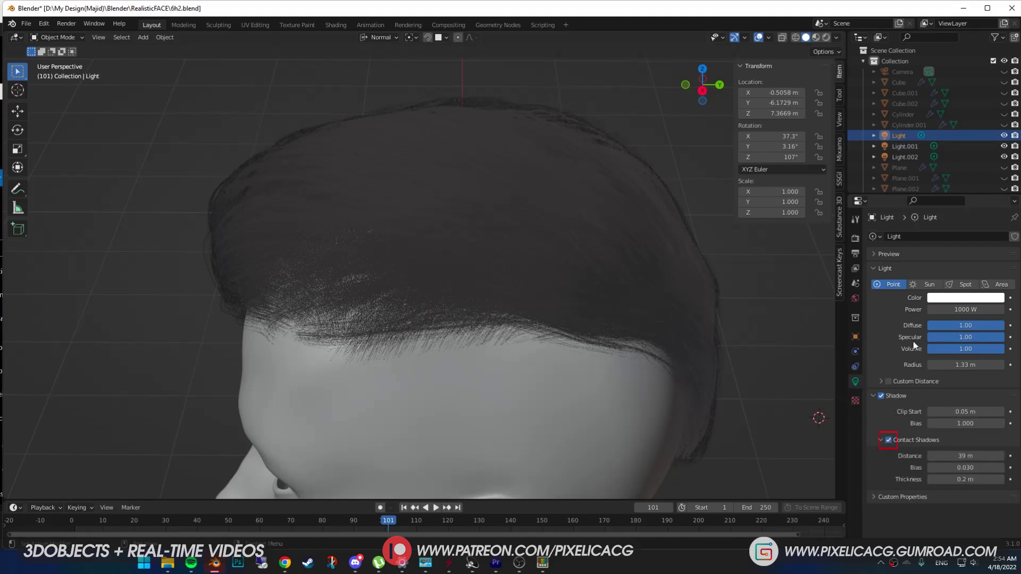
click(962, 147)
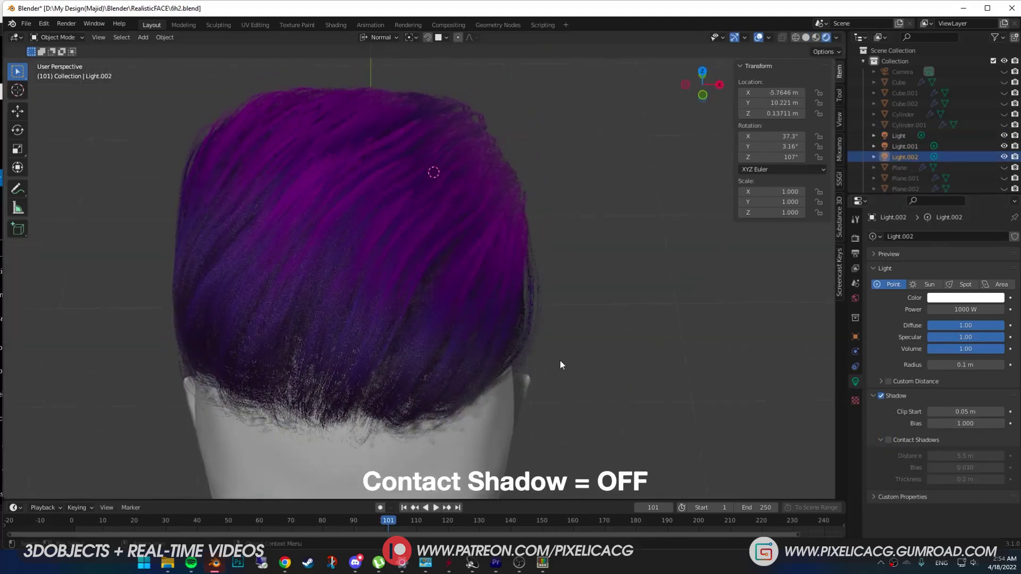
middle_drag(554, 365, 362, 334)
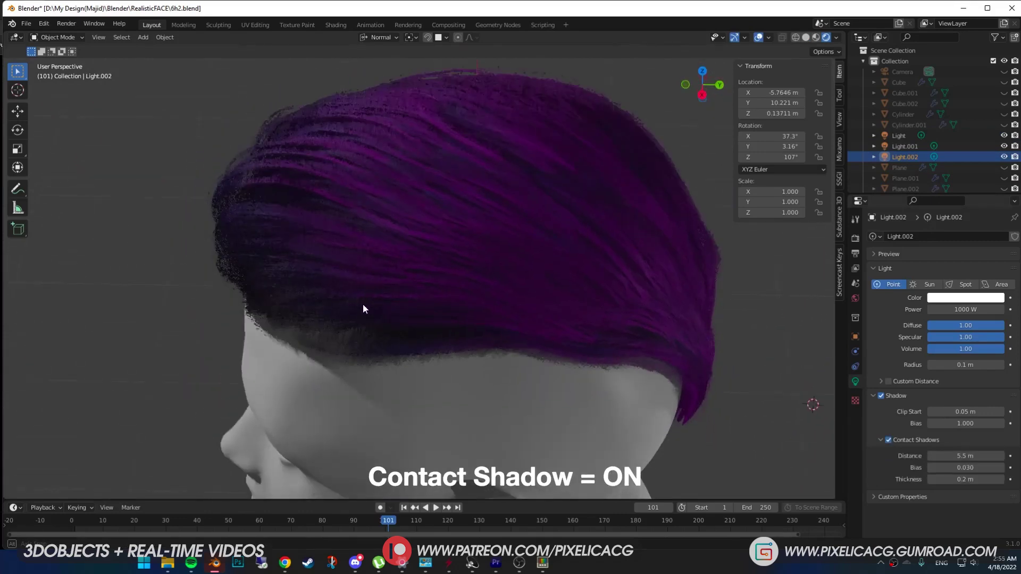
mouse_move(436, 264)
middle_down()
mouse_move(458, 239)
mouse_move(430, 256)
middle_up()
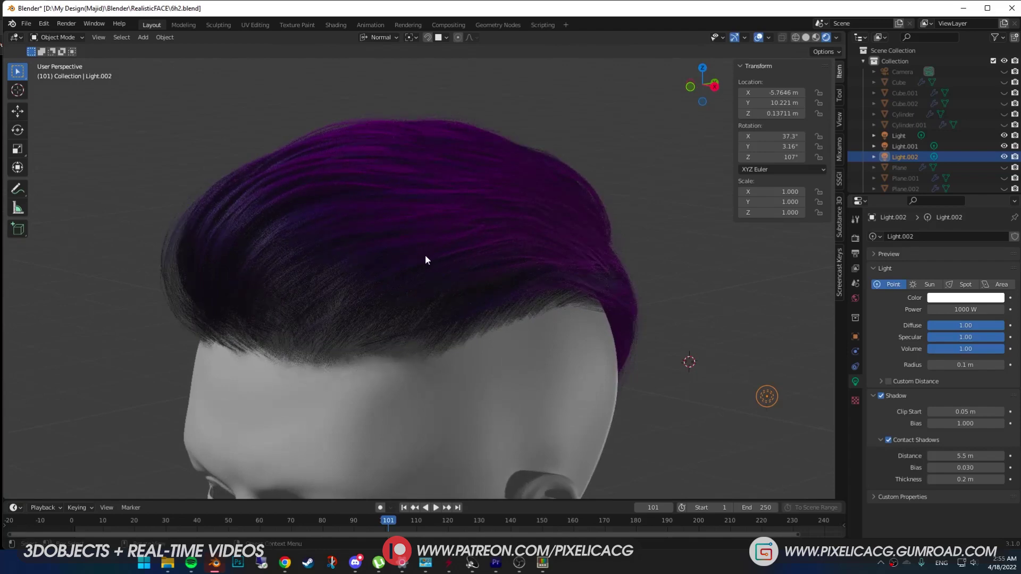
key(z)
click(617, 239)
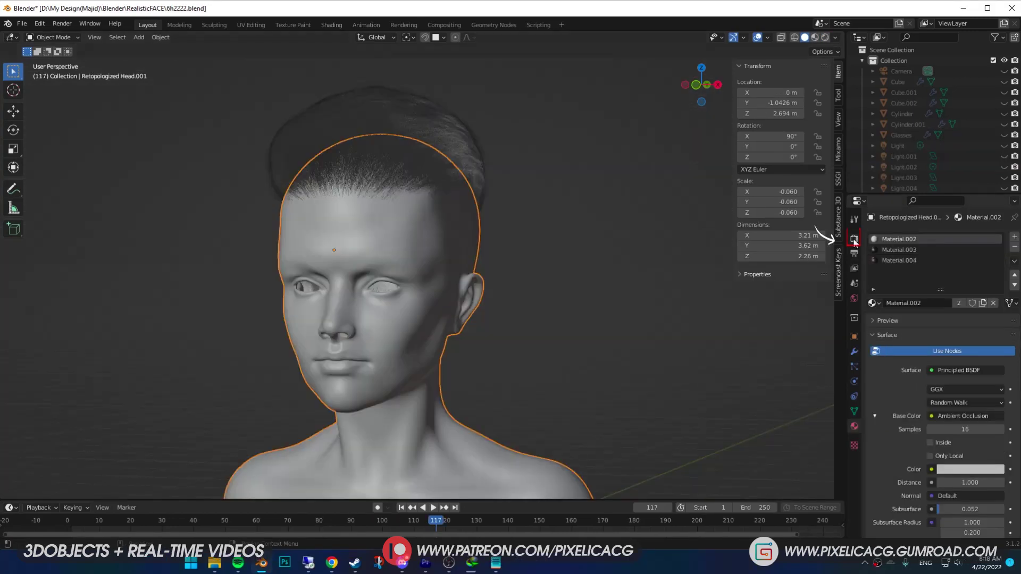
- Open the scene's render settings
click(854, 239)
scroll(917, 443, down, 2)
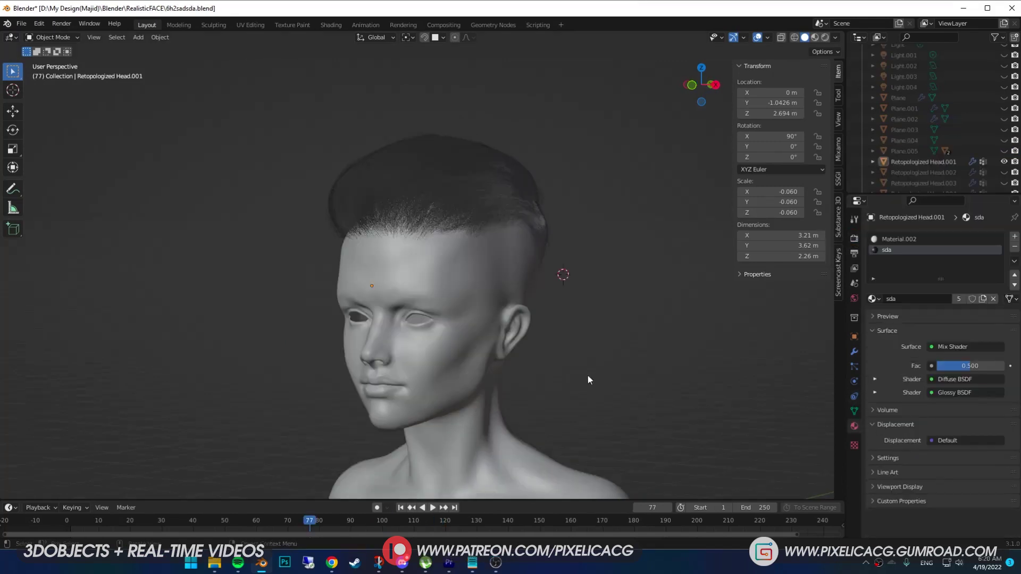
- Add a material slot with a new material to the head mesh
click(579, 310)
click(1015, 237)
click(952, 298)
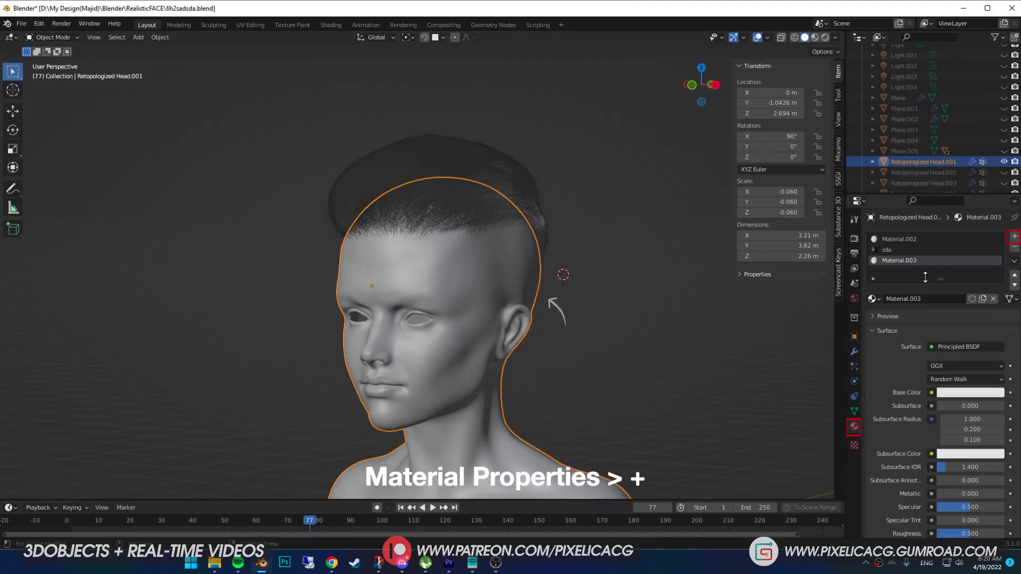
- Assign Material.003 as the render material of the head's first hair particle system
click(855, 366)
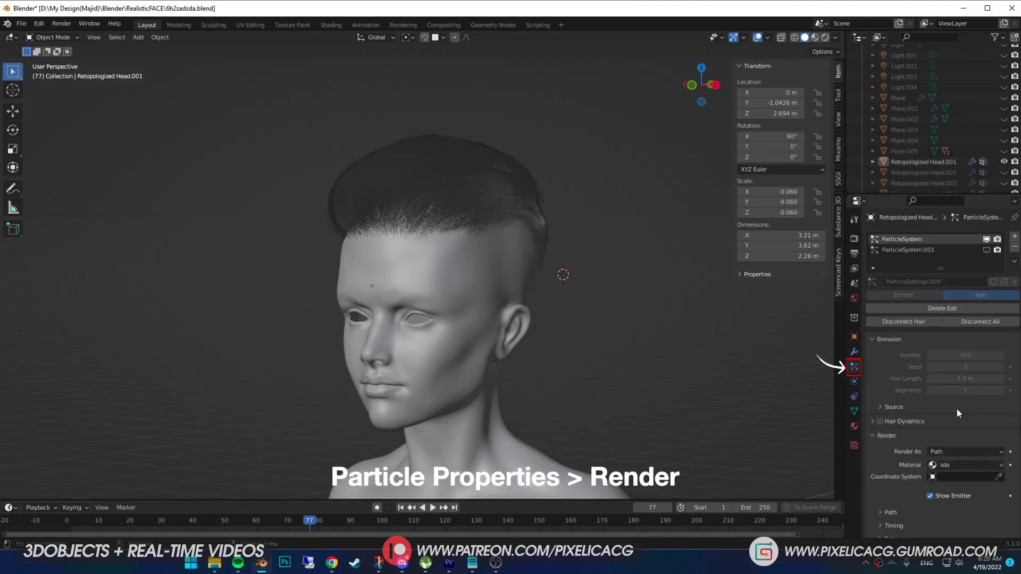
click(977, 466)
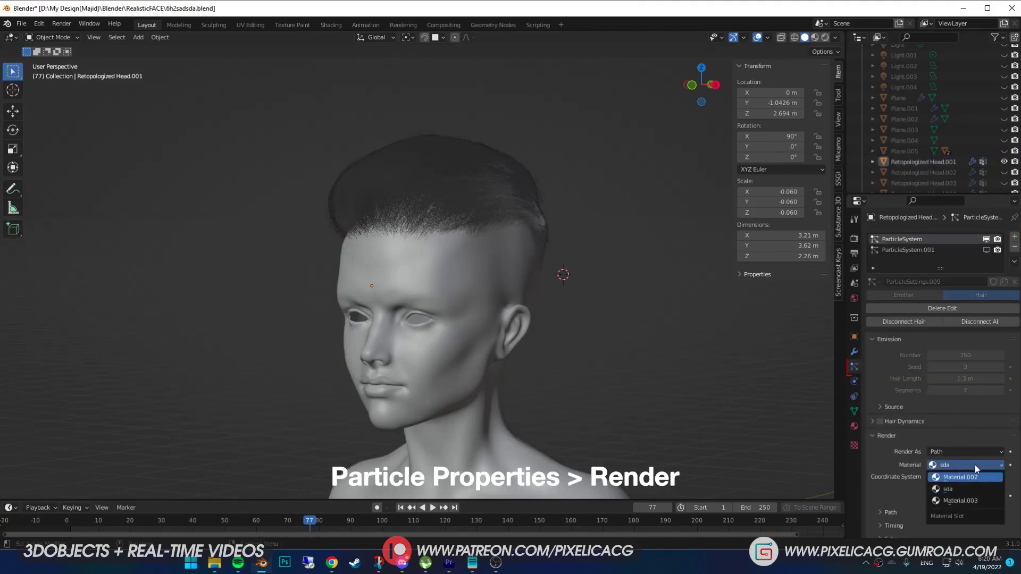
click(965, 501)
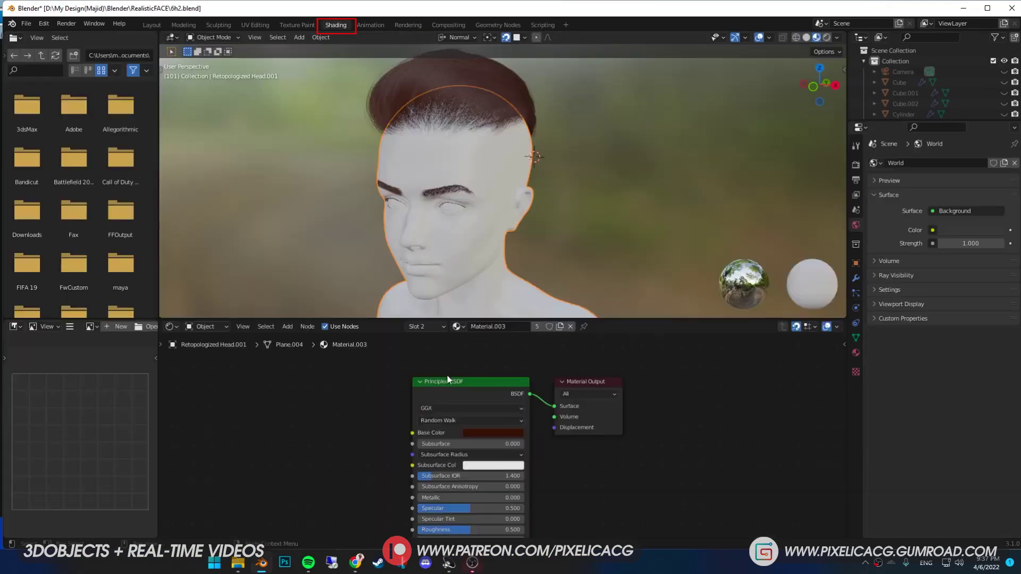
- Delete the hair material's Principled BSDF node and add a Mix Shader node in its place
click(467, 386)
key(Delete)
key(shift+a)
click(507, 387)
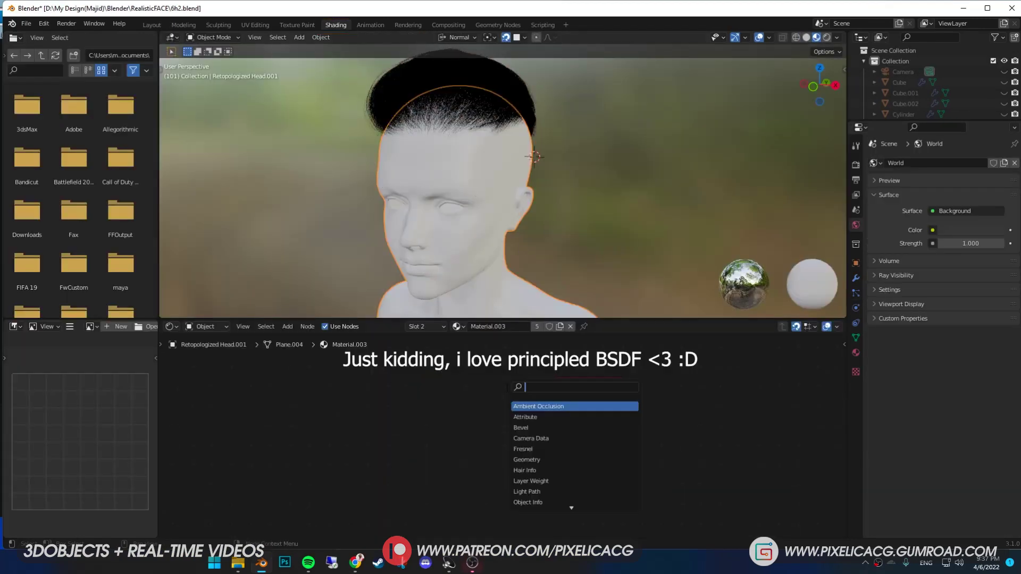
text(mix s)
key(Return)
click(449, 383)
middle_drag(449, 383, 439, 410)
- Add a Glossy BSDF node and a Diffuse BSDF node before the Mix Shader
key(shift+a)
click(405, 401)
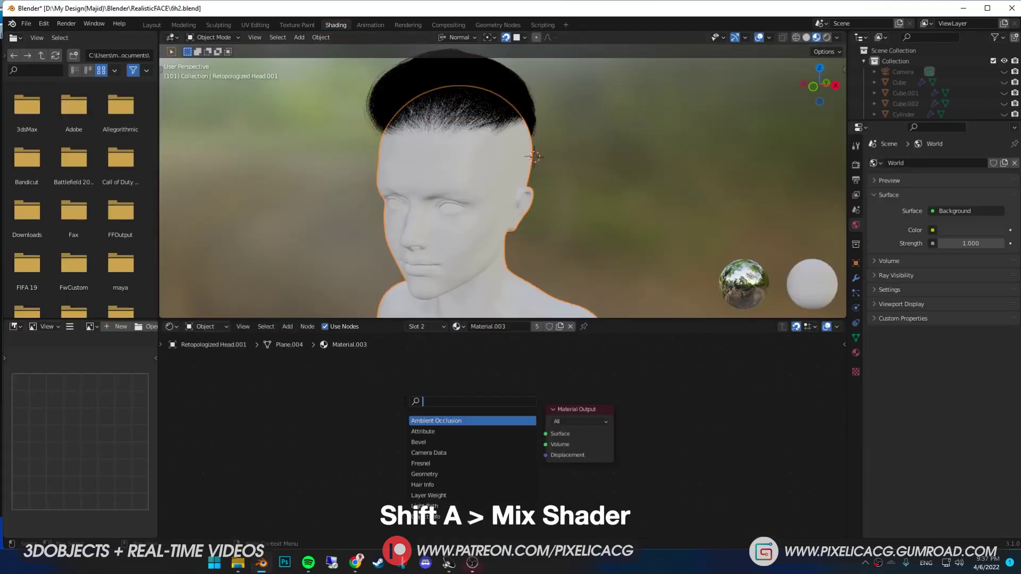
text(glo)
click(477, 421)
click(404, 493)
key(shift+a)
click(406, 421)
text(diff)
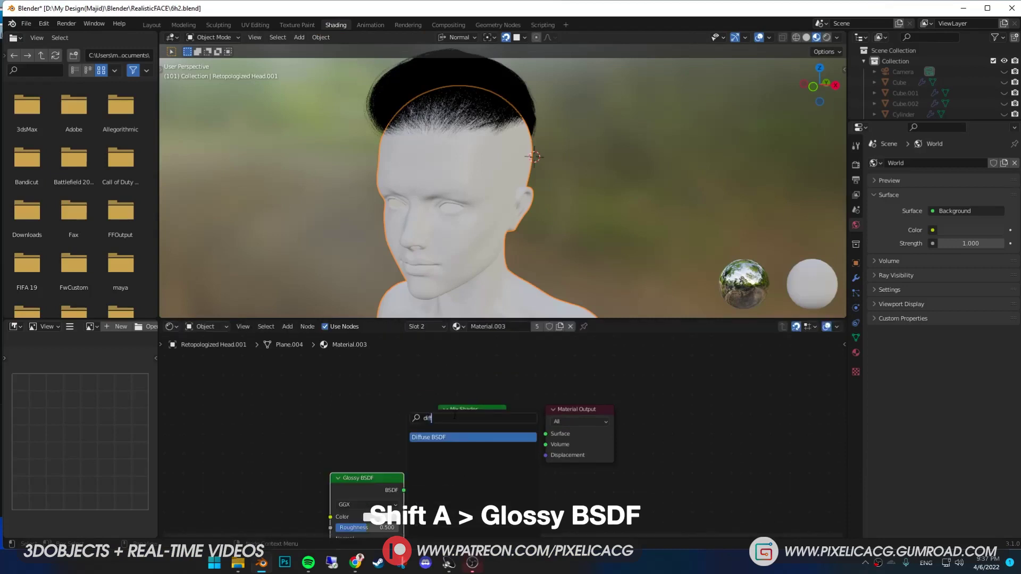
key(Return)
click(404, 404)
- Connect the Diffuse and Glossy BSDFs to the Mix Shader, and the Mix Shader to the Material Output's Surface
drag(404, 402, 438, 444)
drag(404, 490, 438, 455)
drag(507, 422, 546, 434)
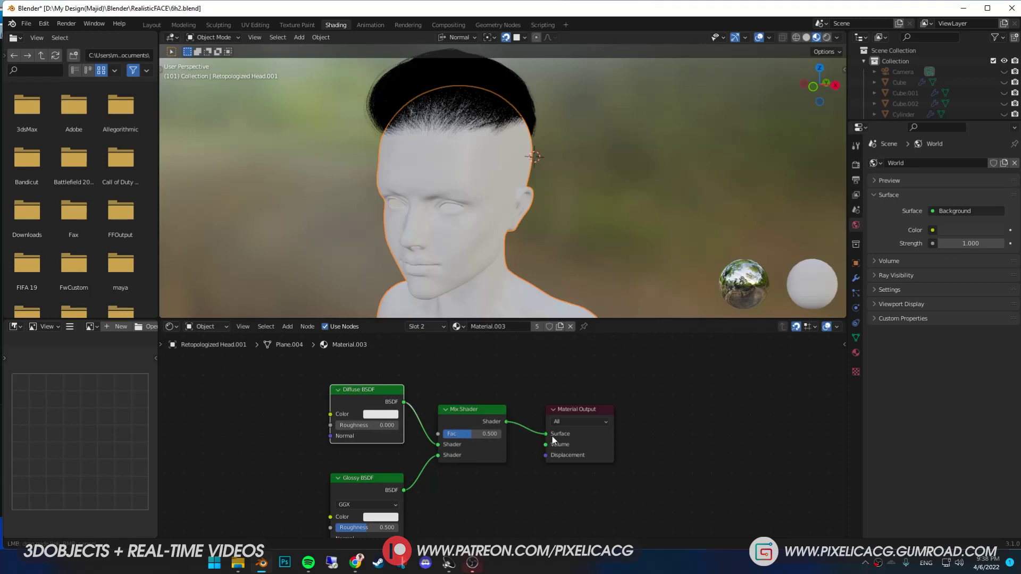
- Add a MixRGB node and connect its Color output to the Diffuse BSDF's Color
key(shift+a)
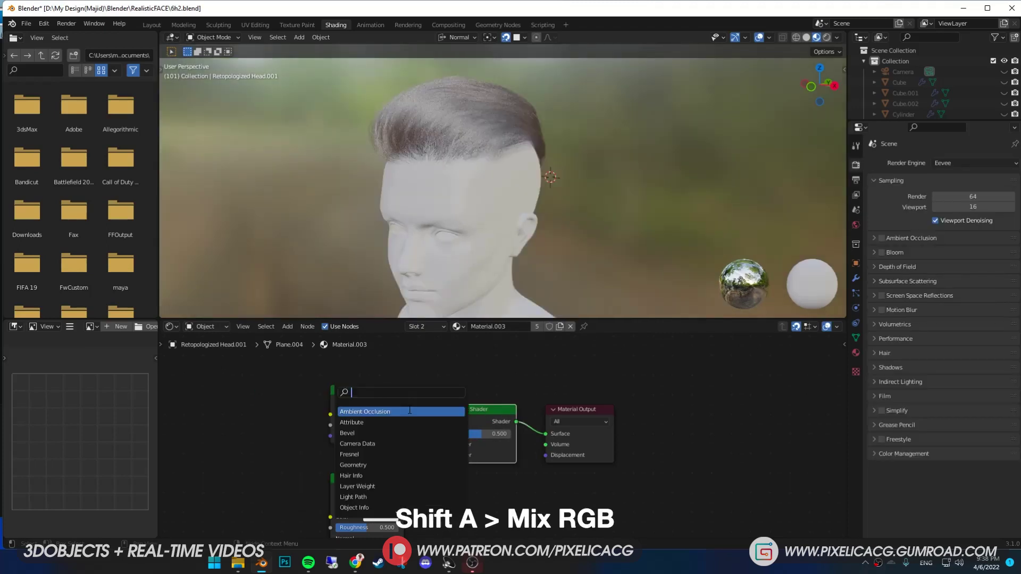
text(mix)
key(Return)
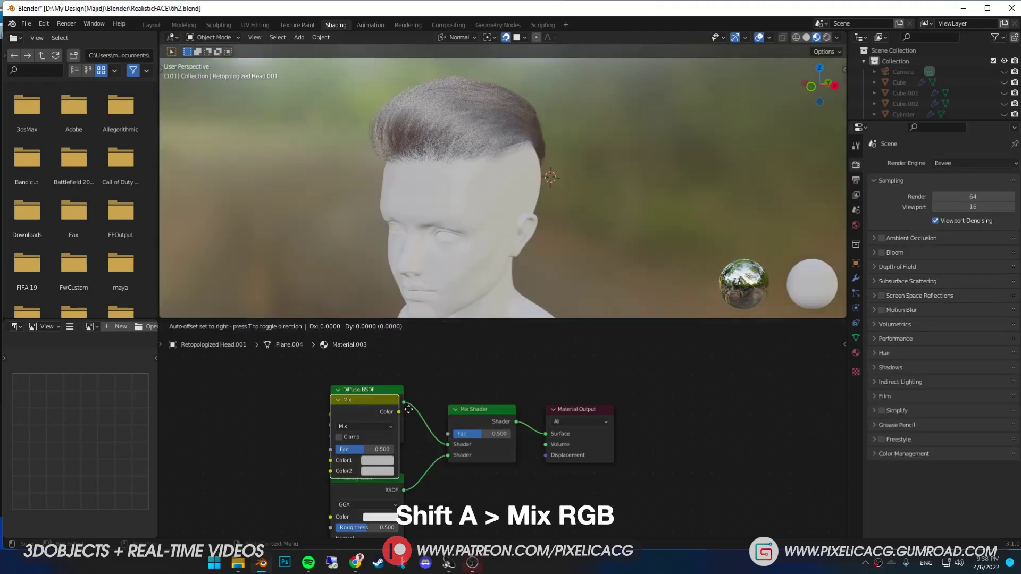
click(300, 390)
drag(292, 393, 327, 414)
- Copy the Mix node's magenta Color1 to Color2, and darken Color2
click(498, 495)
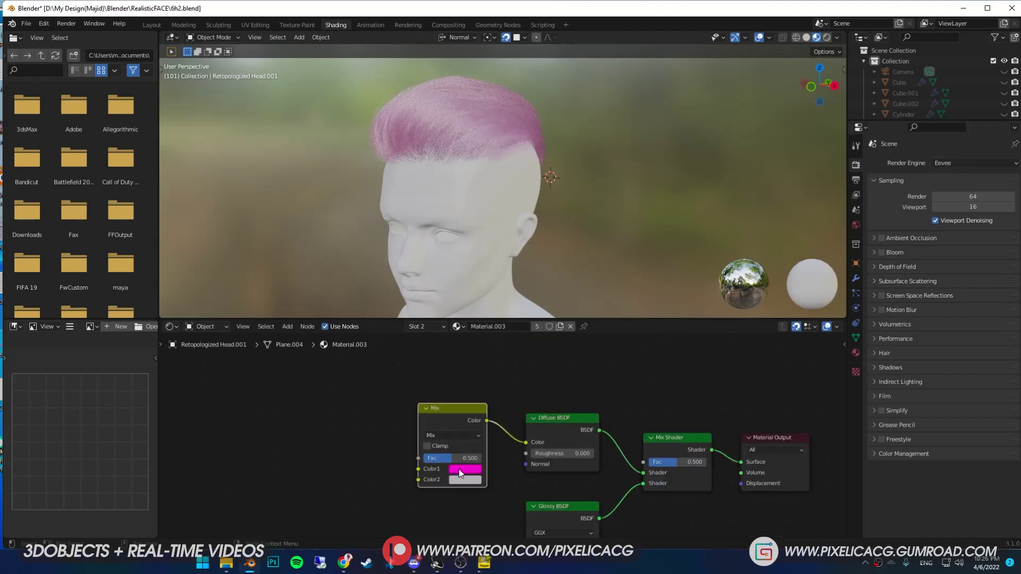
drag(464, 469, 462, 481)
click(462, 481)
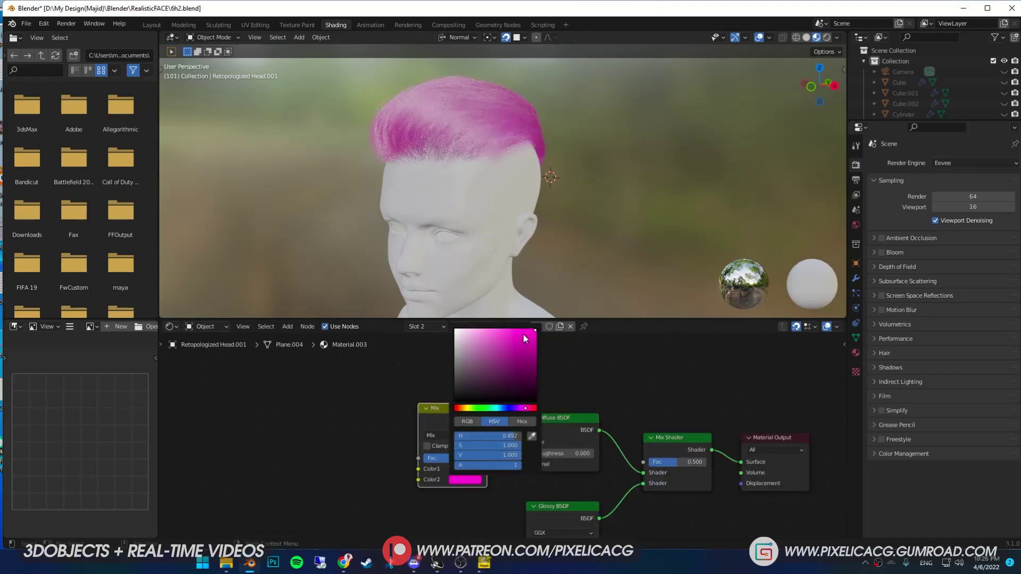
drag(535, 337, 536, 381)
- Add a Hair Info node and connect its Random output to the Mix node's Fac
key(shift+a)
click(354, 418)
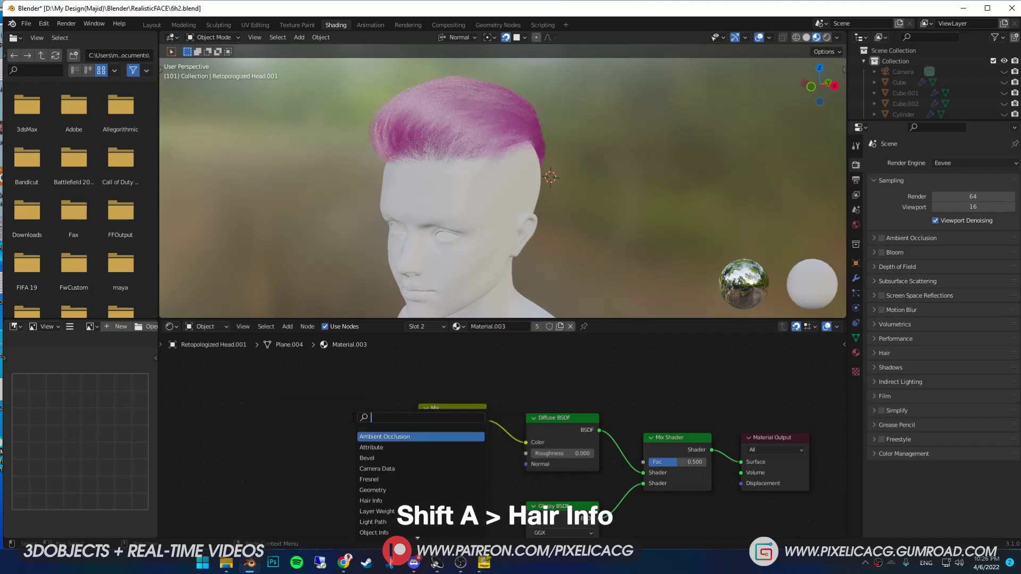
text(hair)
key(Return)
click(304, 418)
drag(369, 484, 418, 458)
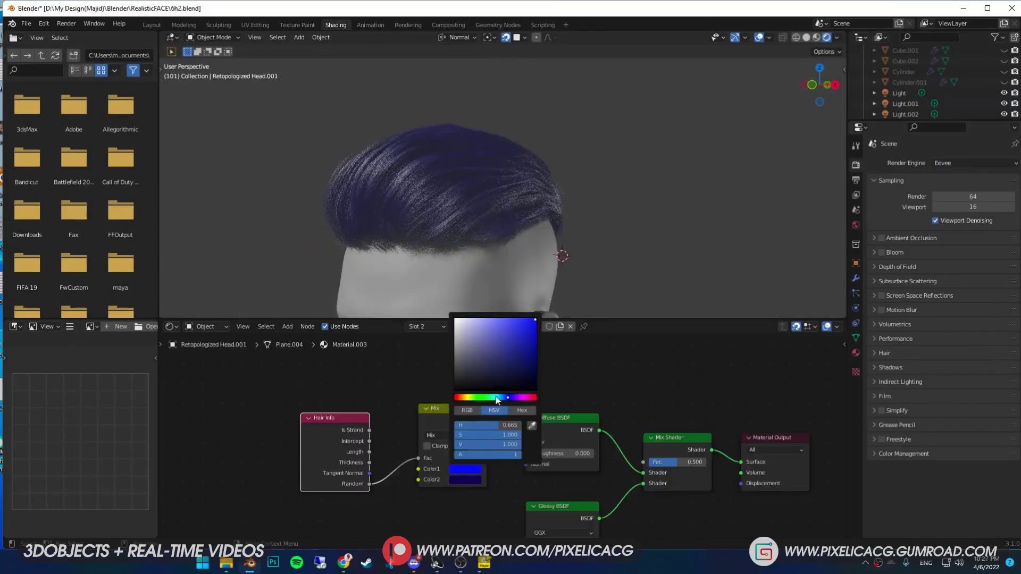
- Change the Mix node's Color1 to burnt orange and its Color2 to dark brown
drag(496, 398, 534, 349)
middle_drag(559, 480, 554, 449)
click(465, 450)
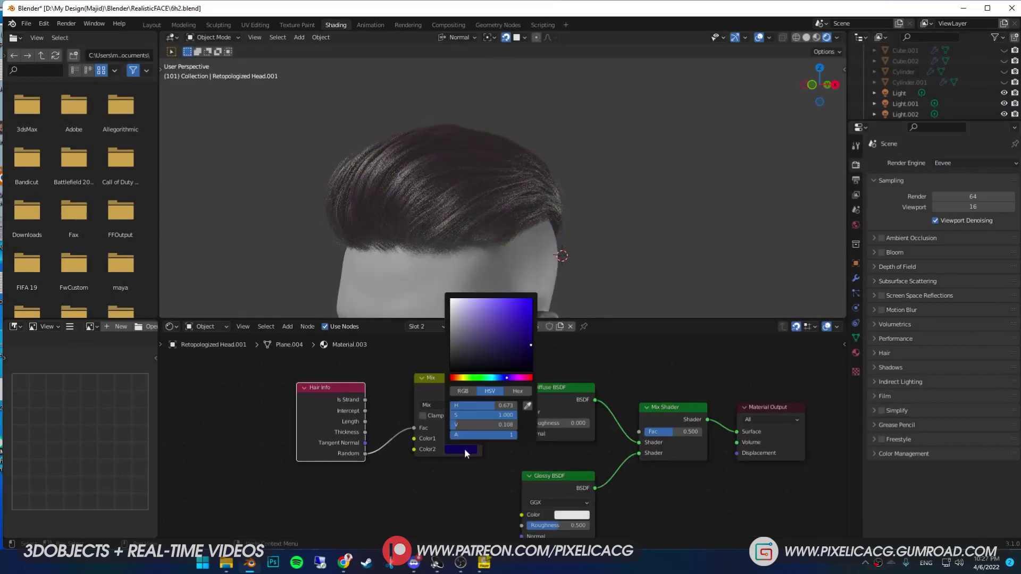
drag(506, 378, 457, 377)
drag(531, 346, 532, 358)
- Set the Glossy BSDF's color to a dark grey with value 0.118 and its roughness to about 0.515
middle_drag(634, 468, 616, 407)
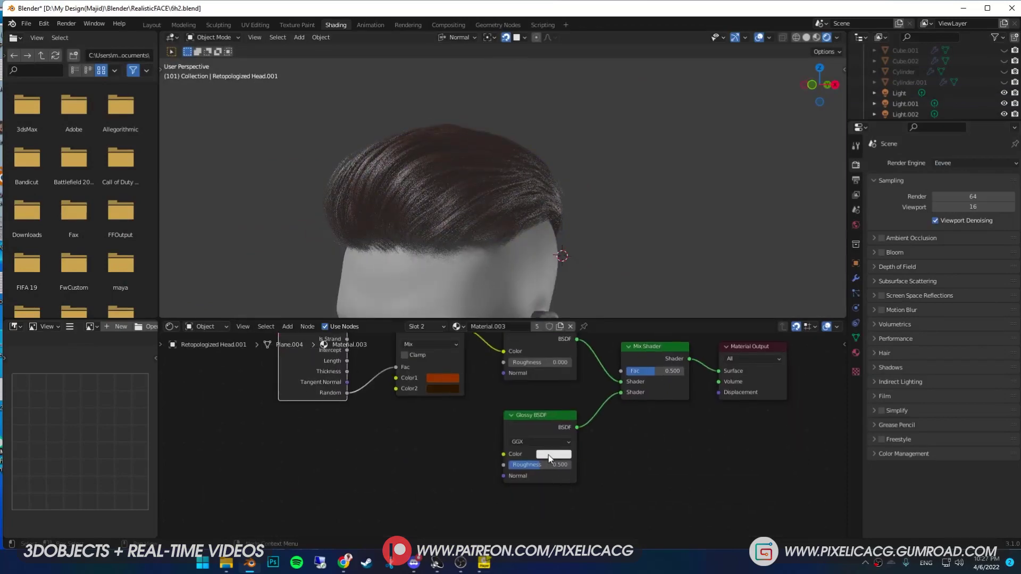
click(549, 456)
drag(591, 430, 551, 430)
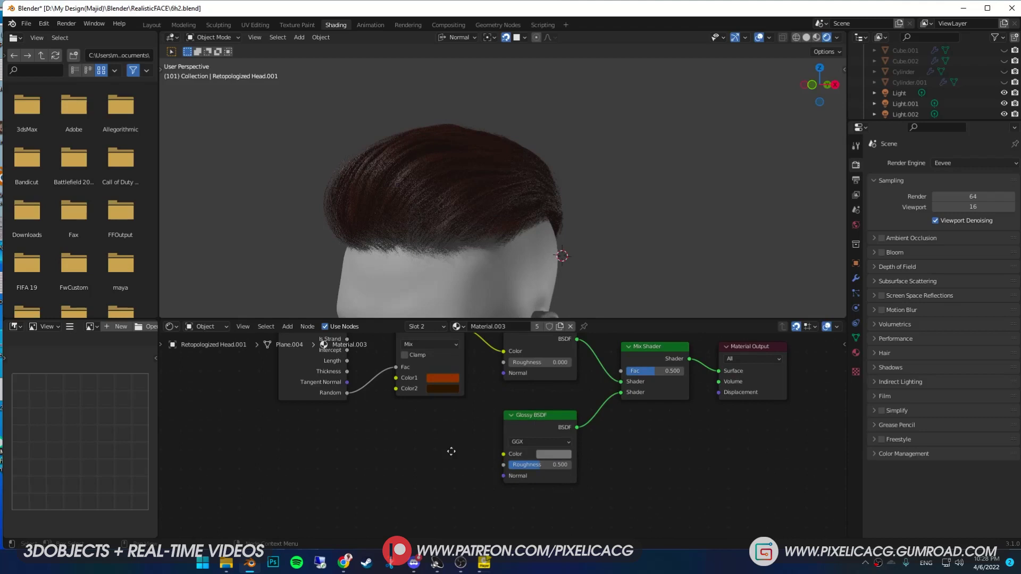
middle_drag(449, 449, 429, 471)
drag(520, 491, 522, 491)
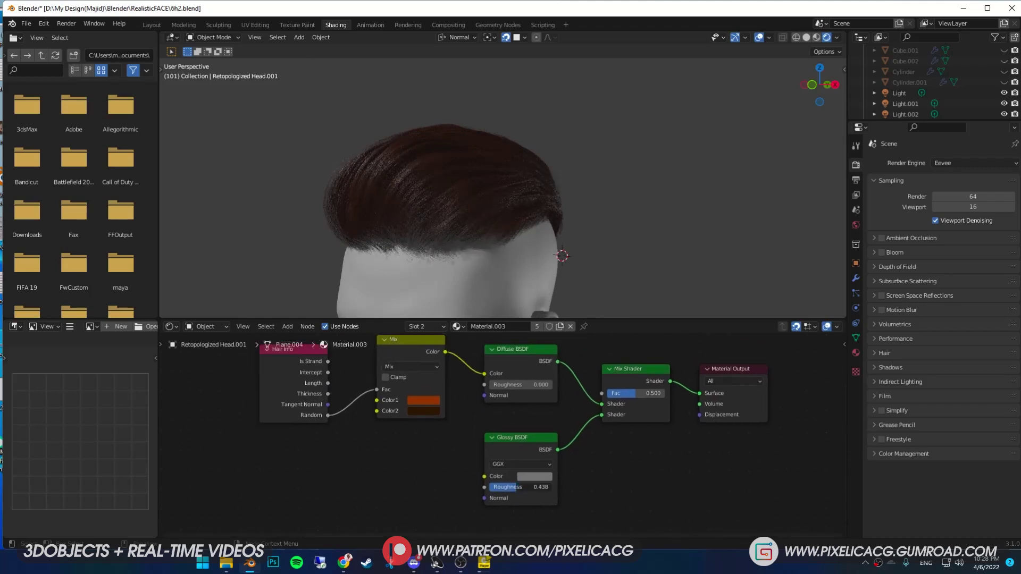
click(534, 476)
drag(523, 377, 523, 371)
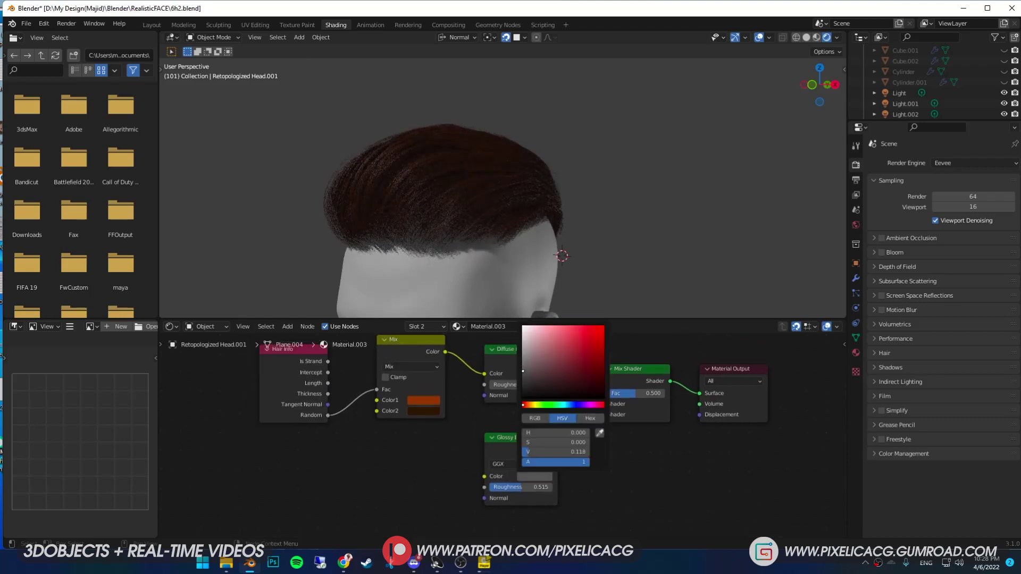
- Insert a ColorRamp node between the Hair Info's Random output and the Mix node's Fac
key(shift+a)
text(colo)
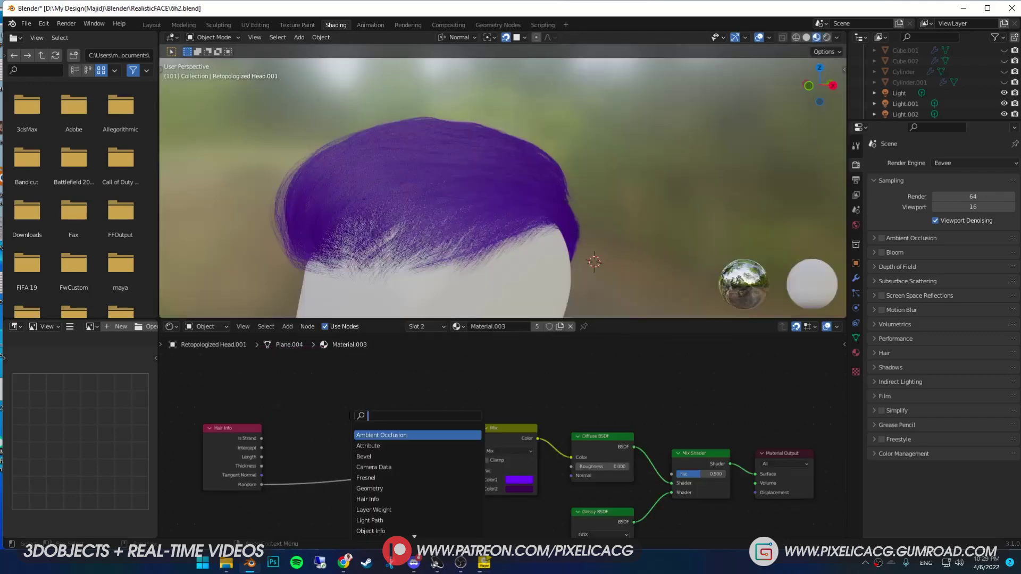
key(Return)
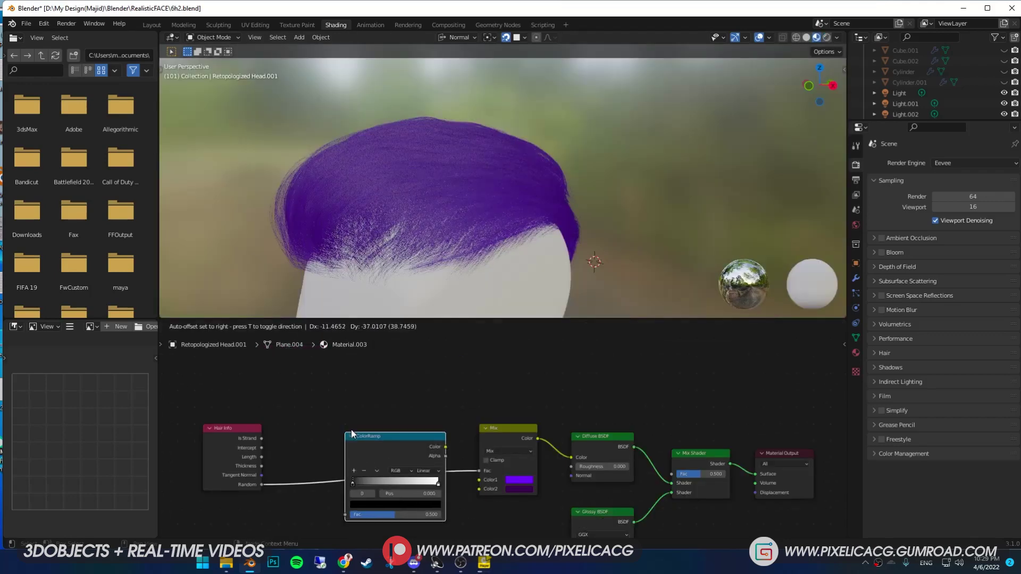
click(345, 434)
- Reposition the ColorRamp's black and white stops to change how the two hair colors blend, checking the hair up close
drag(435, 483, 344, 485)
scroll(410, 255, up, 3)
mouse_move(409, 255)
middle_down()
mouse_move(463, 245)
mouse_move(415, 269)
middle_up()
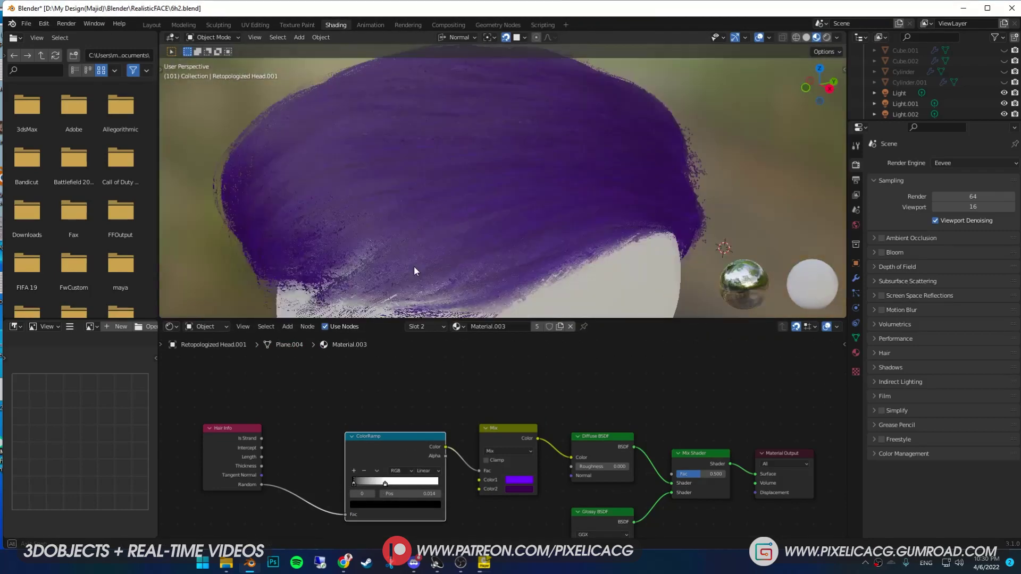
scroll(415, 270, down, 2)
key(z)
scroll(447, 204, up, 1)
drag(353, 484, 406, 485)
scroll(634, 277, down, 1)
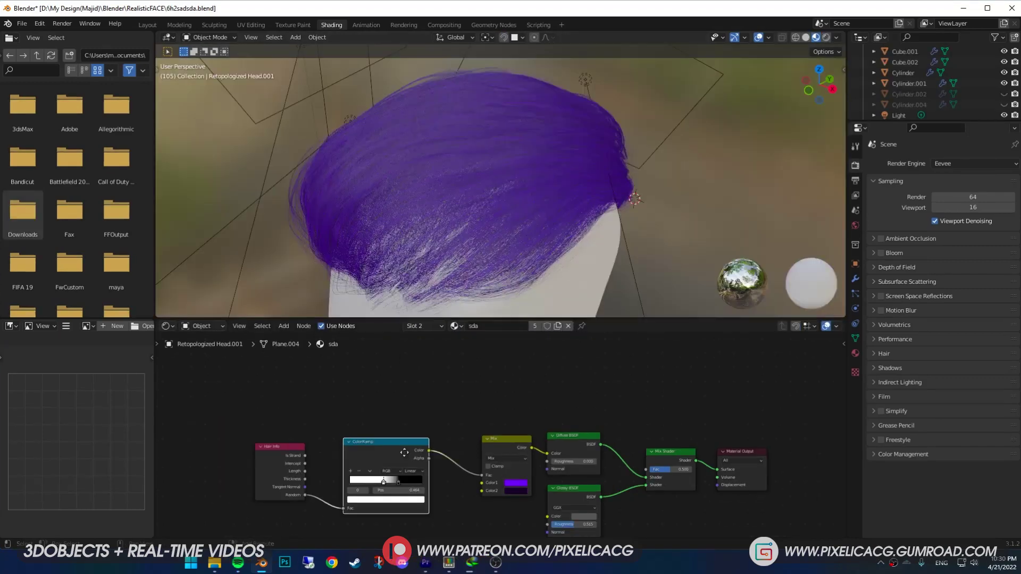
- Duplicate the ColorRamp, connecting Hair Info's Intercept to the copy's Fac and the copy's Color to the Mix node's Color1
key(shift+d)
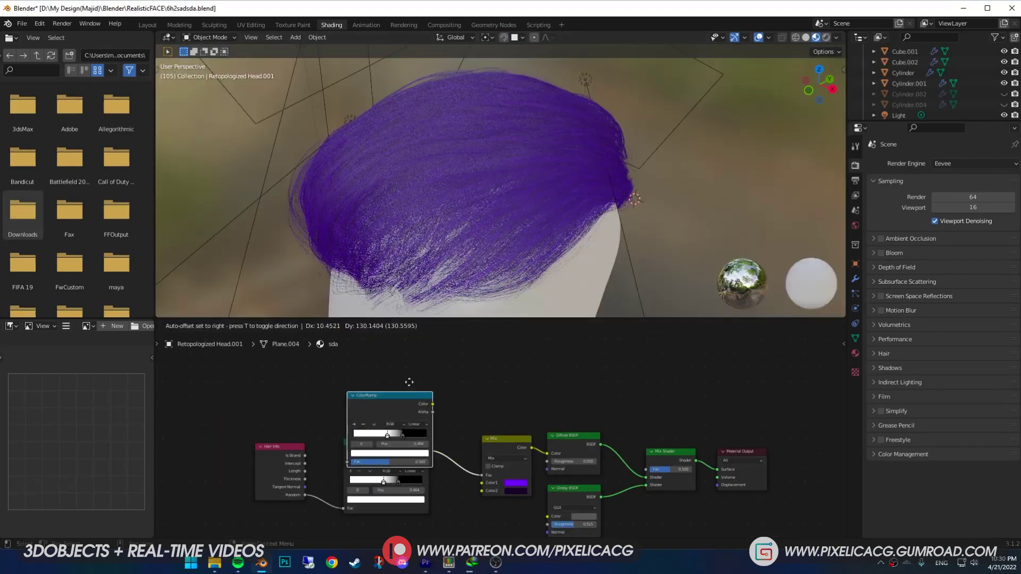
click(400, 364)
click(464, 395)
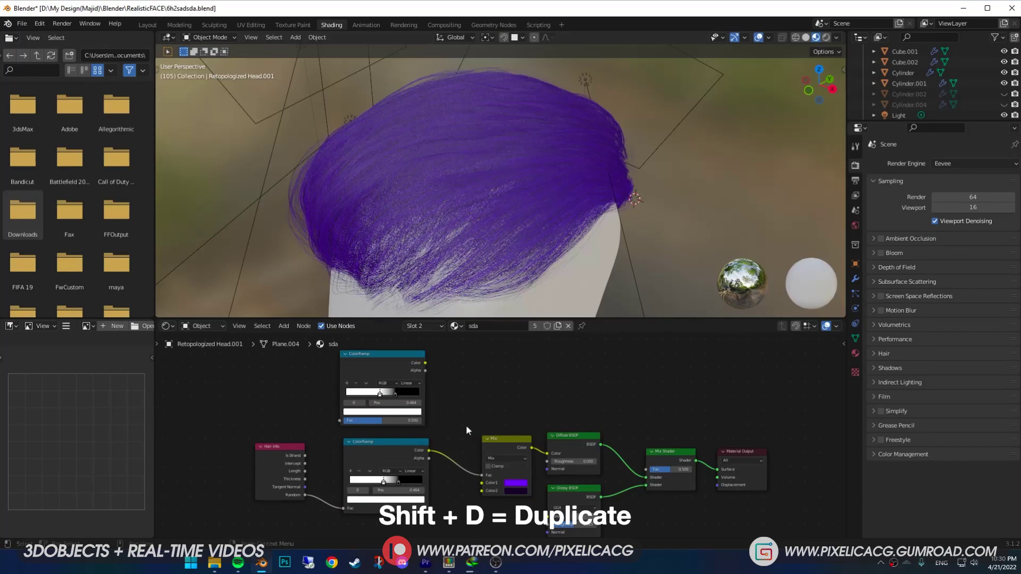
drag(425, 364, 482, 483)
drag(304, 456, 337, 424)
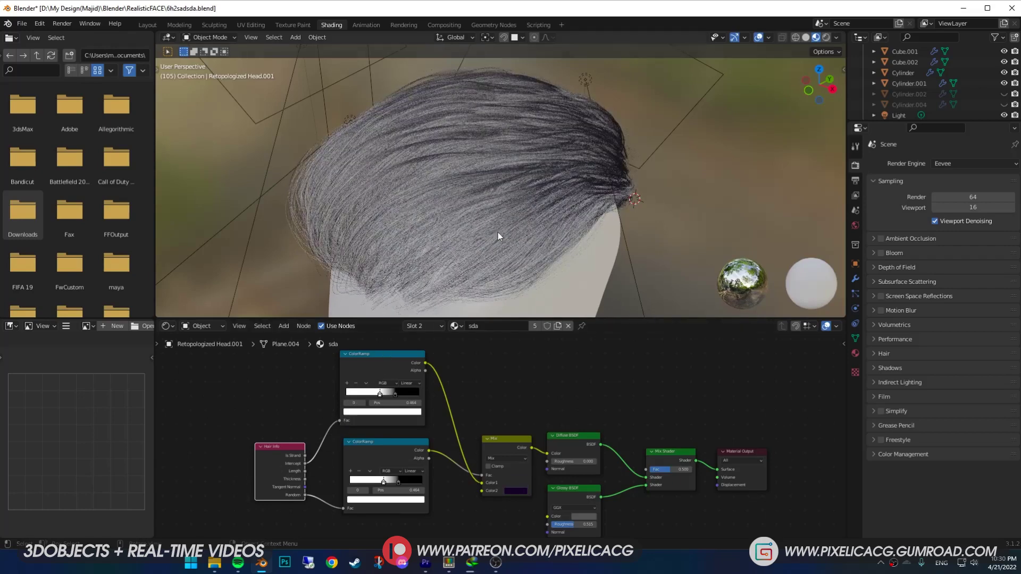
- Shift the duplicated ColorRamp's stops toward its white end to adjust the root-to-tip gradient on the hair
middle_drag(497, 234, 484, 252)
scroll(404, 241, up, 1)
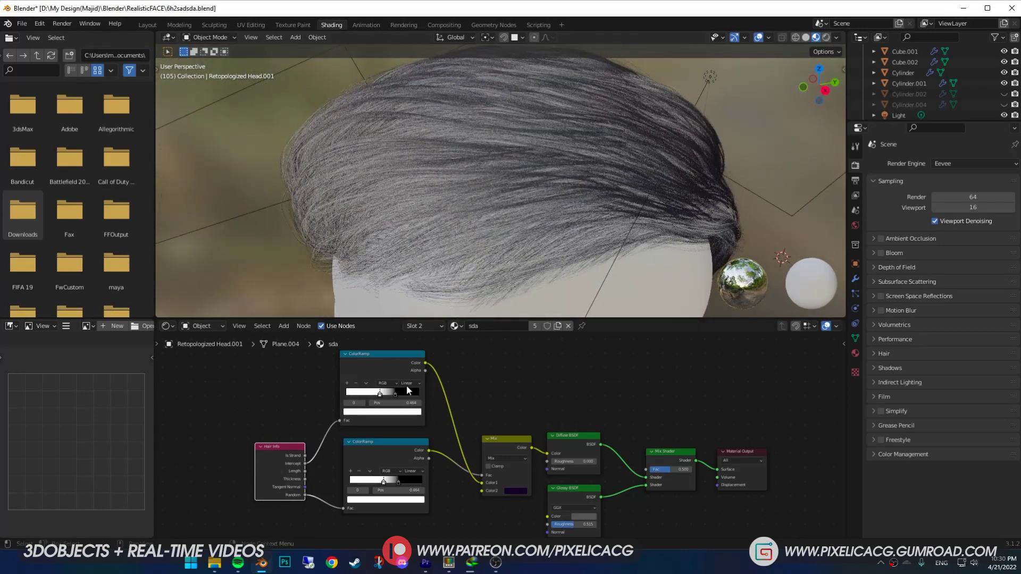
mouse_move(382, 394)
mouse_down()
mouse_move(362, 394)
mouse_move(393, 394)
mouse_move(378, 394)
mouse_up()
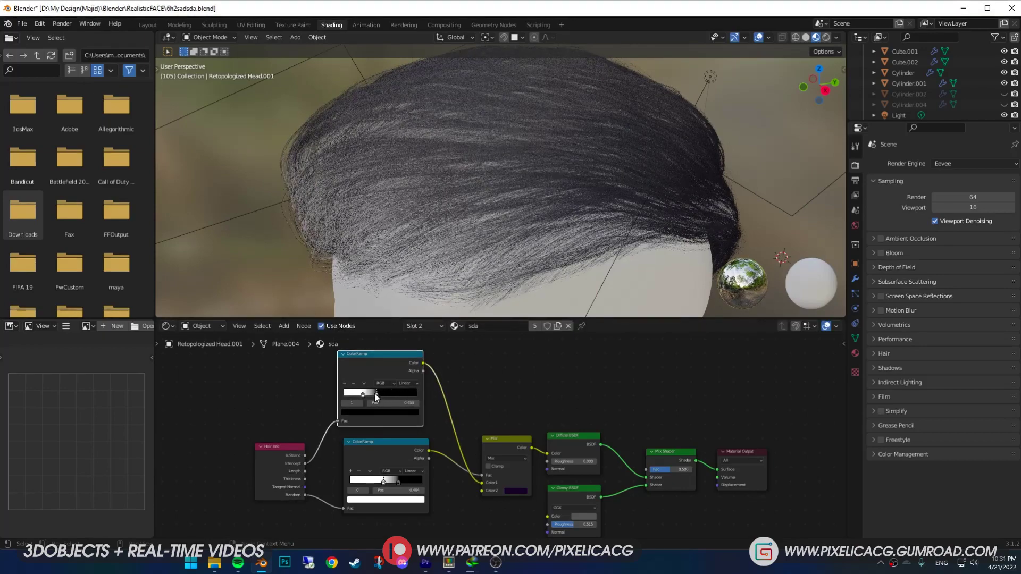
- Reposition the stops of the Intercept-driven ColorRamp so its gradient runs from black to white, checking the hair from the front and side
middle_drag(461, 231, 392, 228)
scroll(394, 229, down, 1)
scroll(464, 230, up, 2)
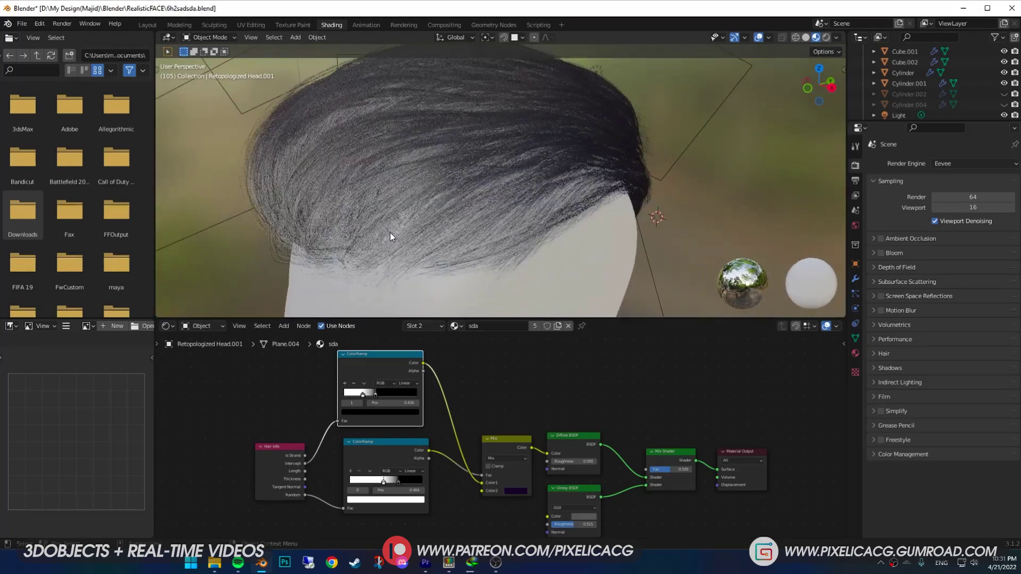
mouse_move(363, 394)
mouse_down()
mouse_move(384, 394)
mouse_move(374, 396)
mouse_up()
drag(372, 394, 359, 393)
middle_drag(380, 239, 421, 235)
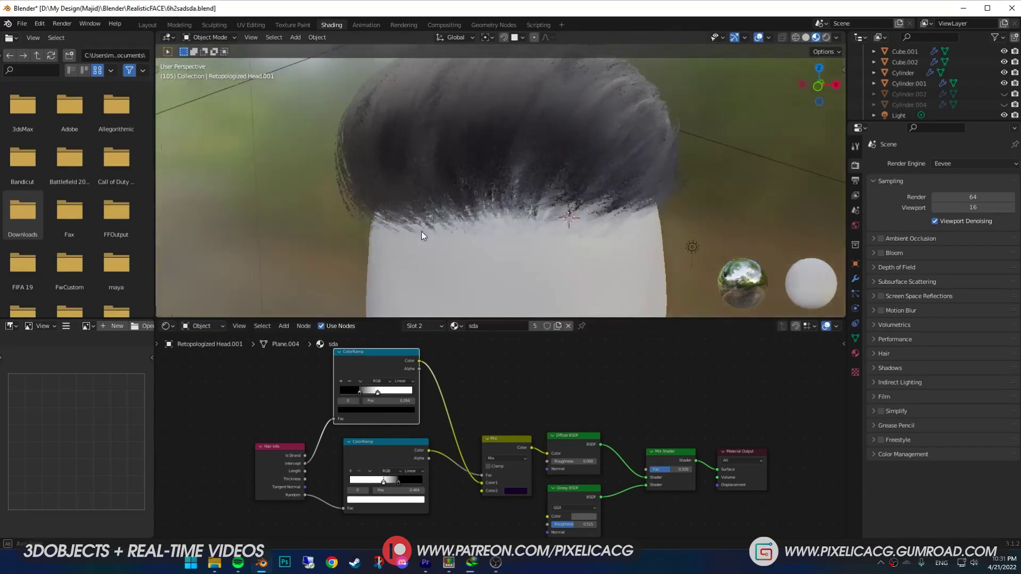
scroll(421, 235, down, 5)
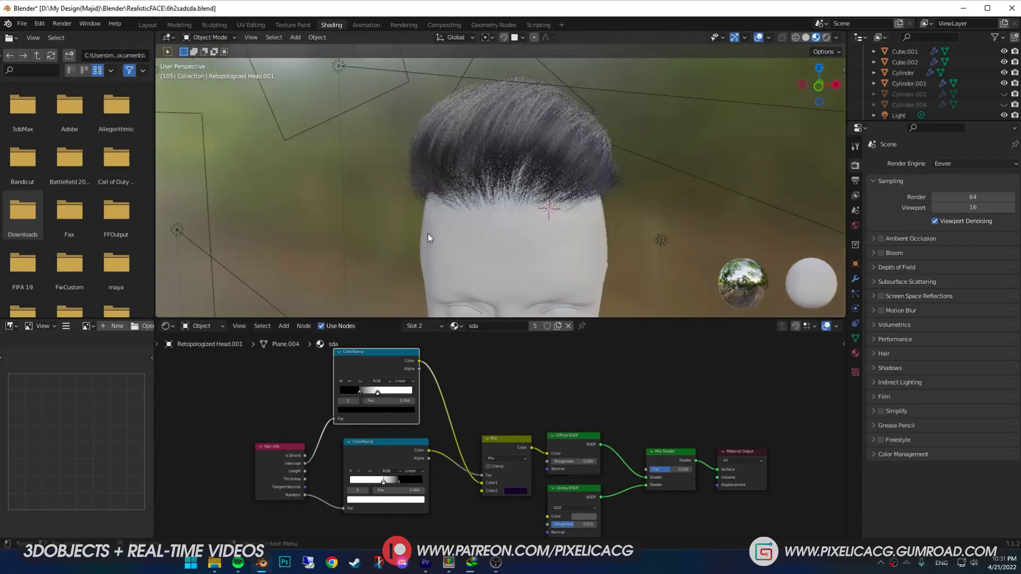
middle_drag(467, 241, 379, 393)
- Change the white stop of the Intercept-driven ColorRamp to a dark purple
click(378, 394)
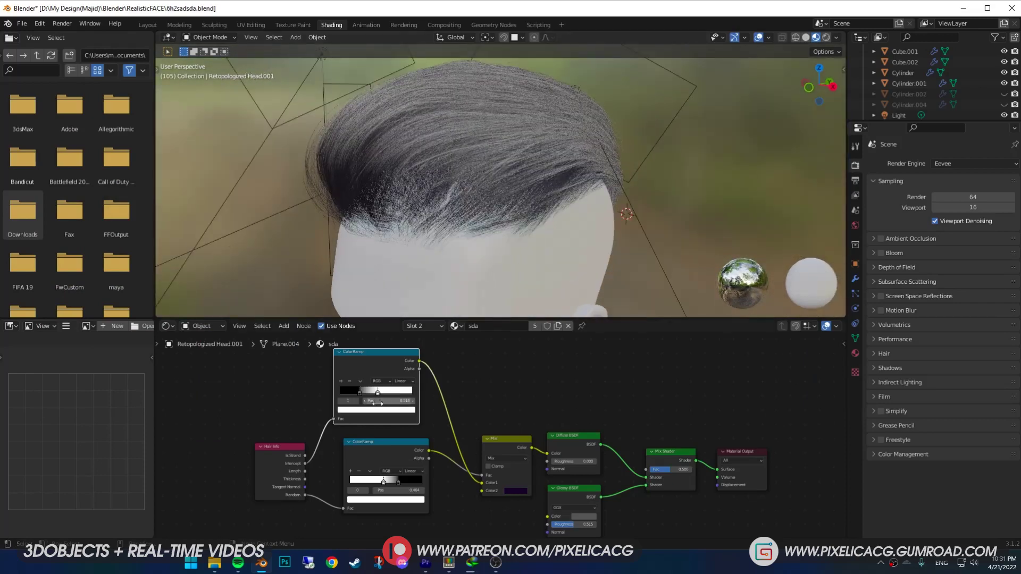
click(382, 409)
click(383, 358)
click(400, 319)
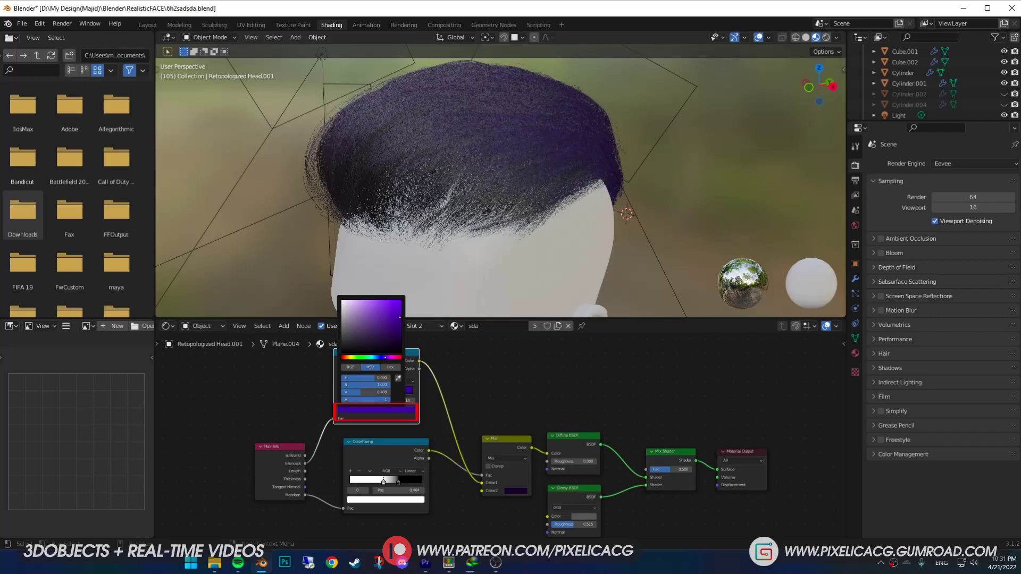
drag(384, 358, 389, 358)
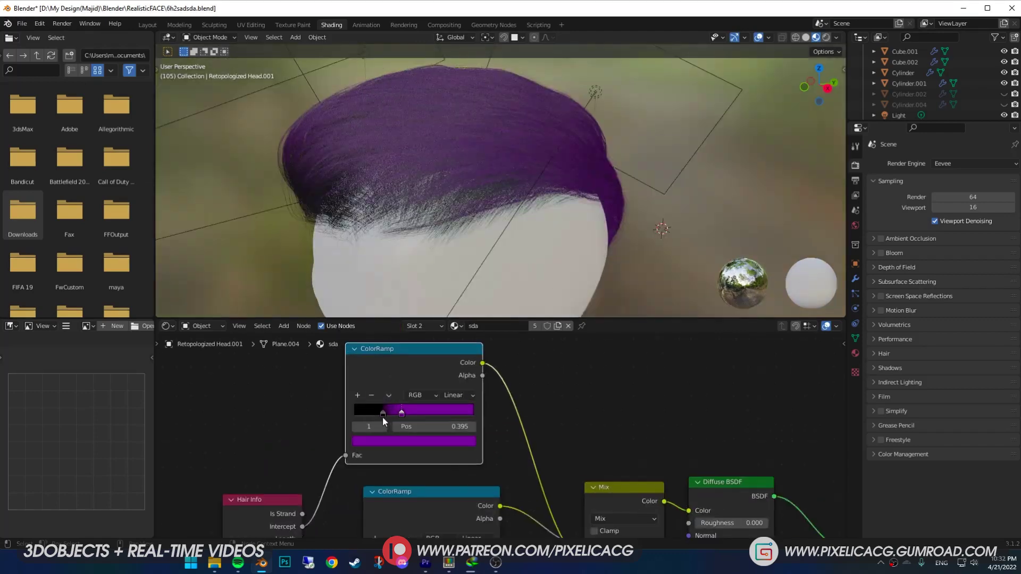
- Add a third stop to the purple ColorRamp, place it past the purple stop and color it magenta
click(319, 418)
click(359, 419)
click(358, 396)
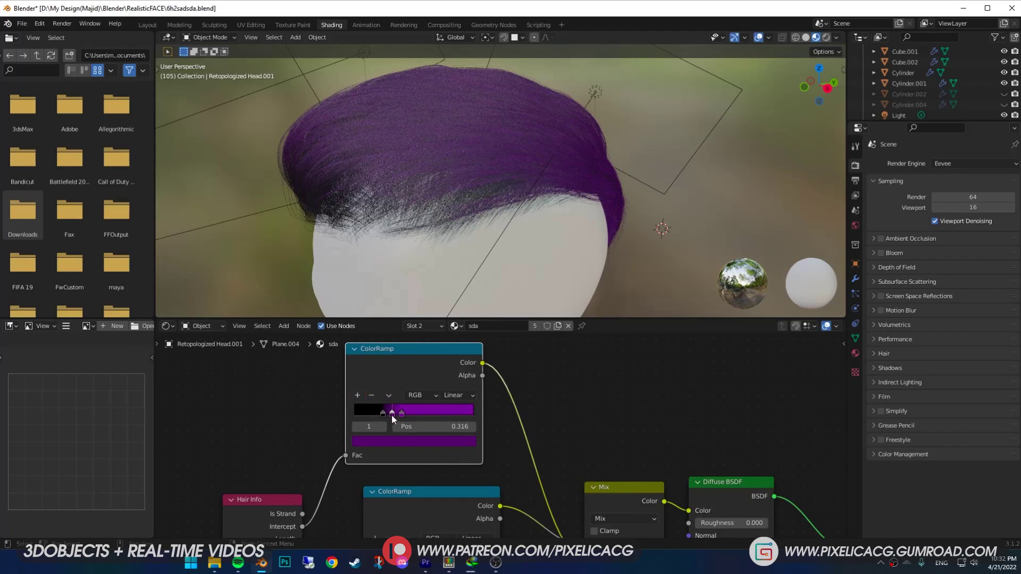
drag(393, 414, 460, 414)
click(451, 441)
drag(432, 359, 447, 332)
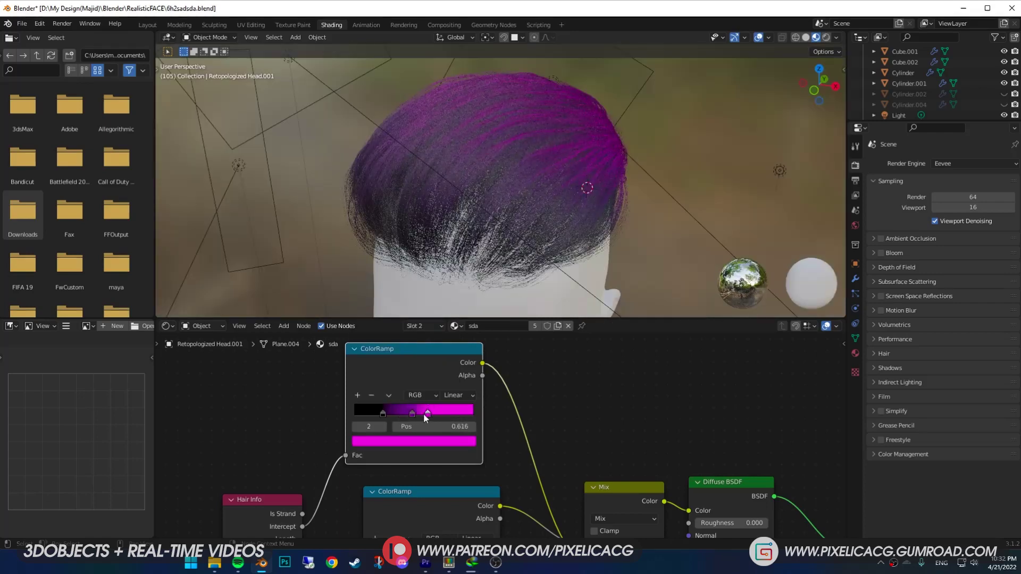
- Brighten the purple of the ColorRamp's middle stop and check the black-to-magenta gradient on the hair
click(413, 414)
click(417, 440)
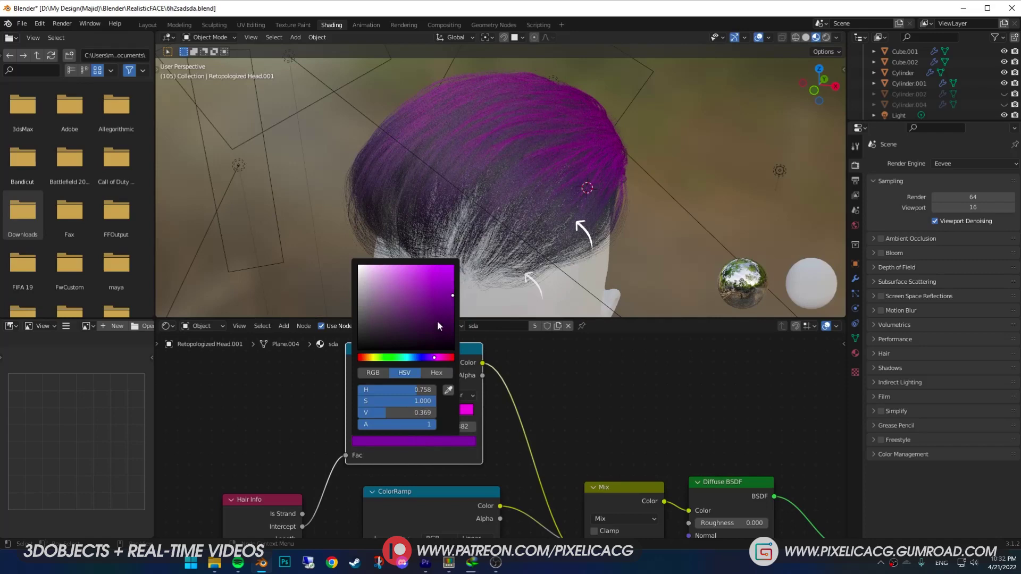
drag(446, 307, 453, 266)
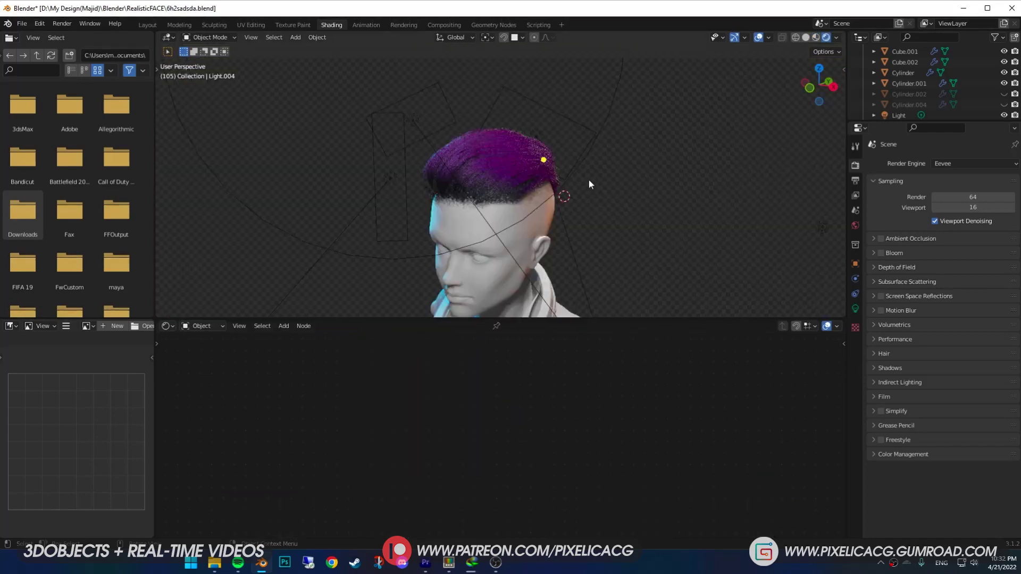
middle_drag(609, 171, 598, 264)
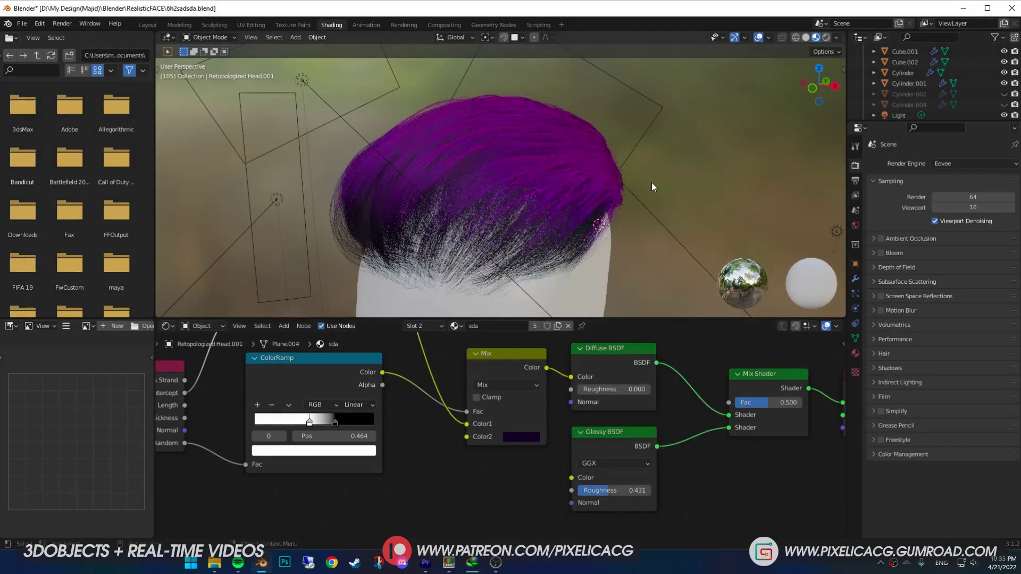
middle_drag(652, 183, 624, 214)
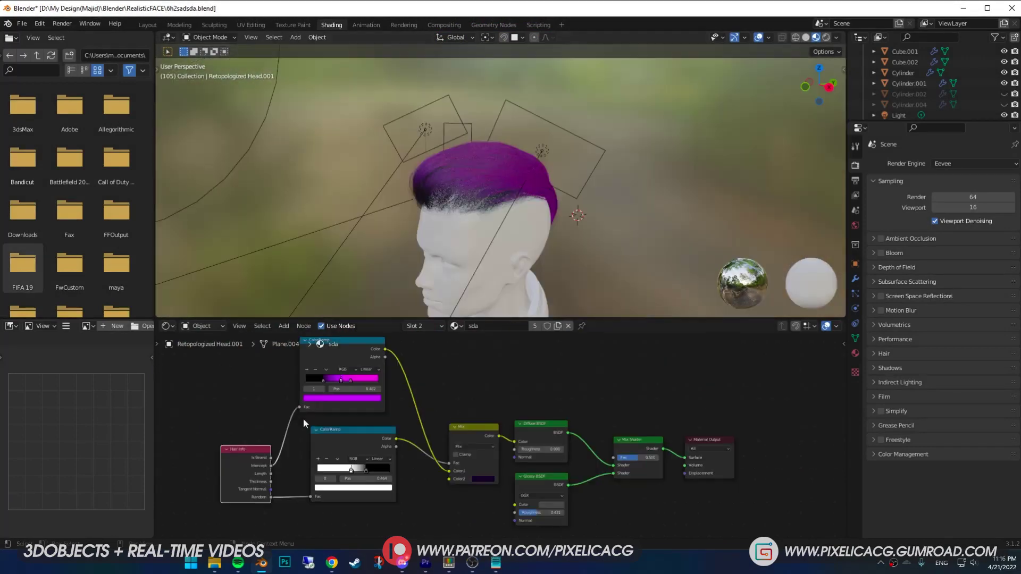
- Disconnect Hair Info's Intercept from the purple-magenta ColorRamp and add a Mapping node before that ramp
middle_drag(303, 419, 314, 426)
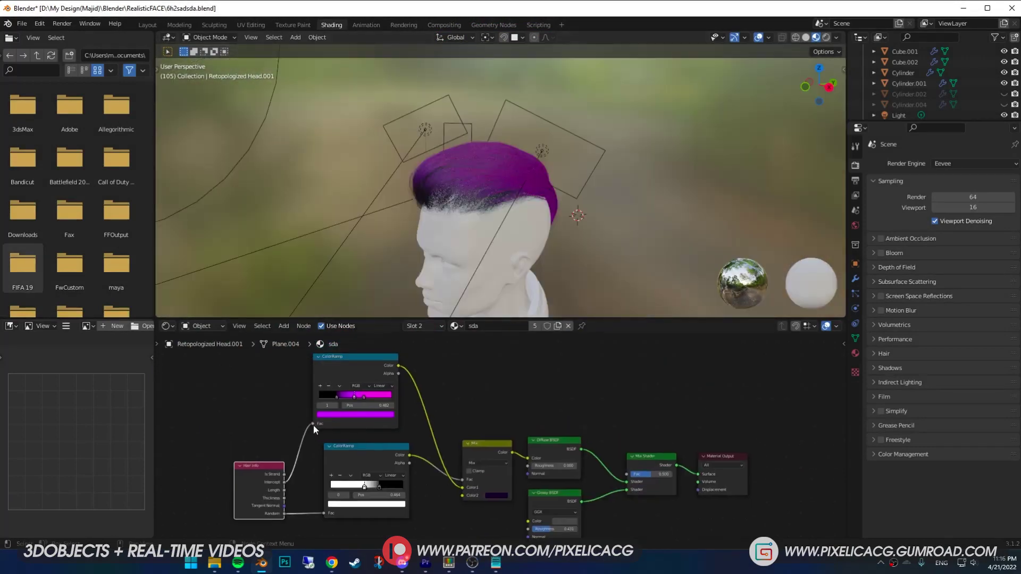
drag(313, 424, 274, 480)
key(shift+a)
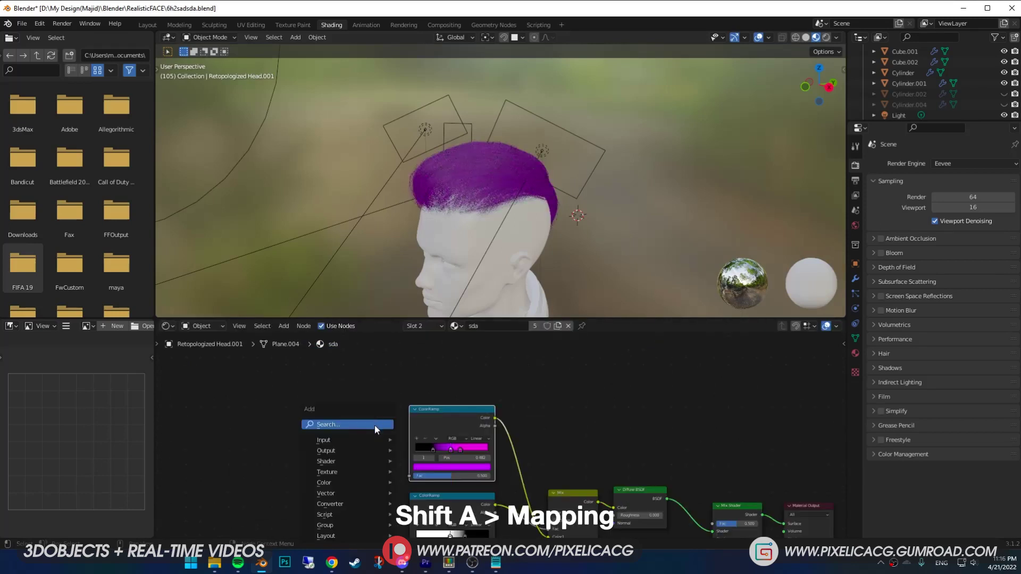
click(374, 424)
text(mapp)
key(Return)
click(327, 373)
- Add a Texture Coordinate node, linking its Generated output to Mapping's Vector and Mapping's output to the upper ColorRamp's Fac
key(shift+a)
text(text)
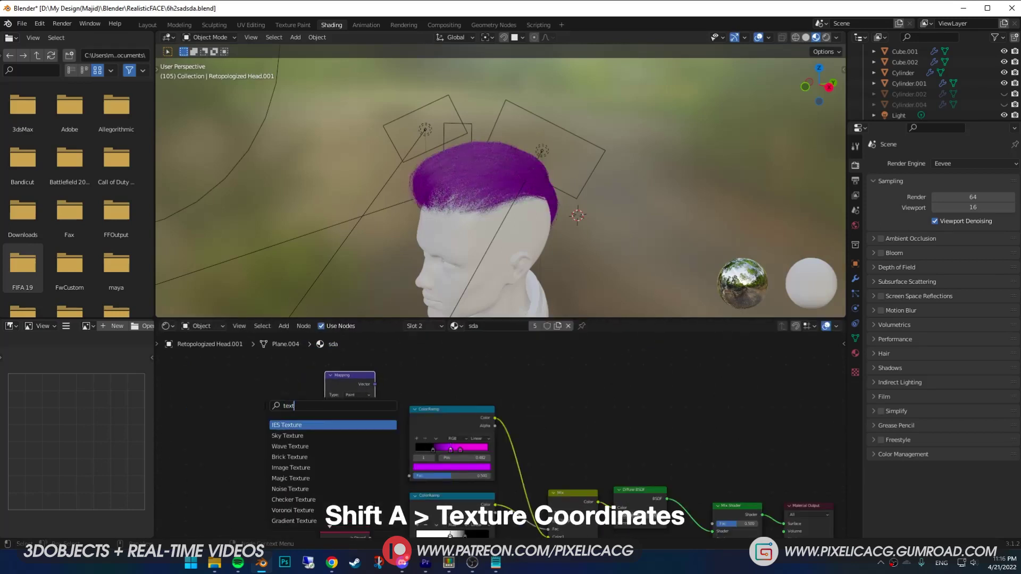
key(Return)
click(223, 392)
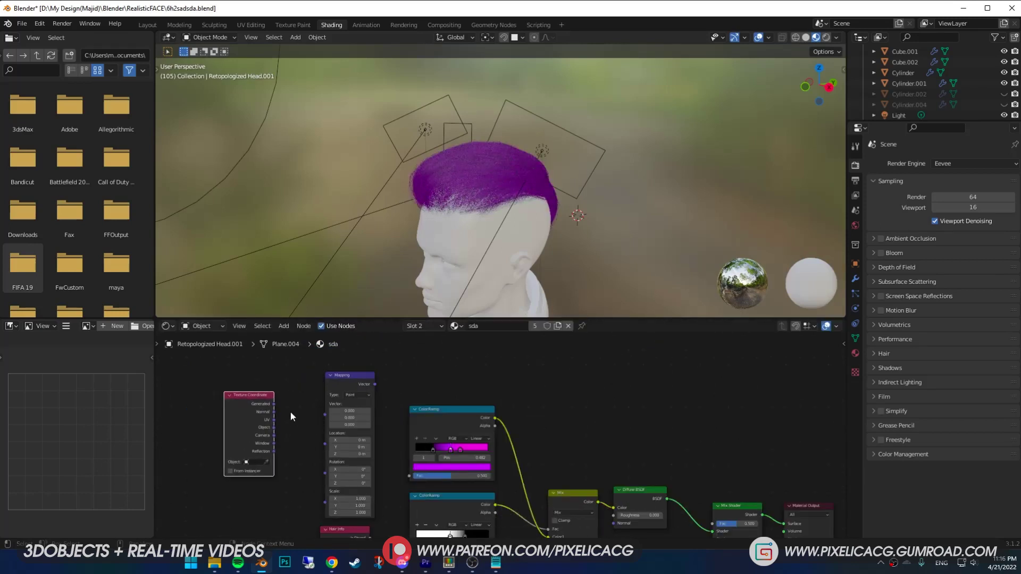
drag(274, 404, 292, 413)
drag(375, 383, 409, 475)
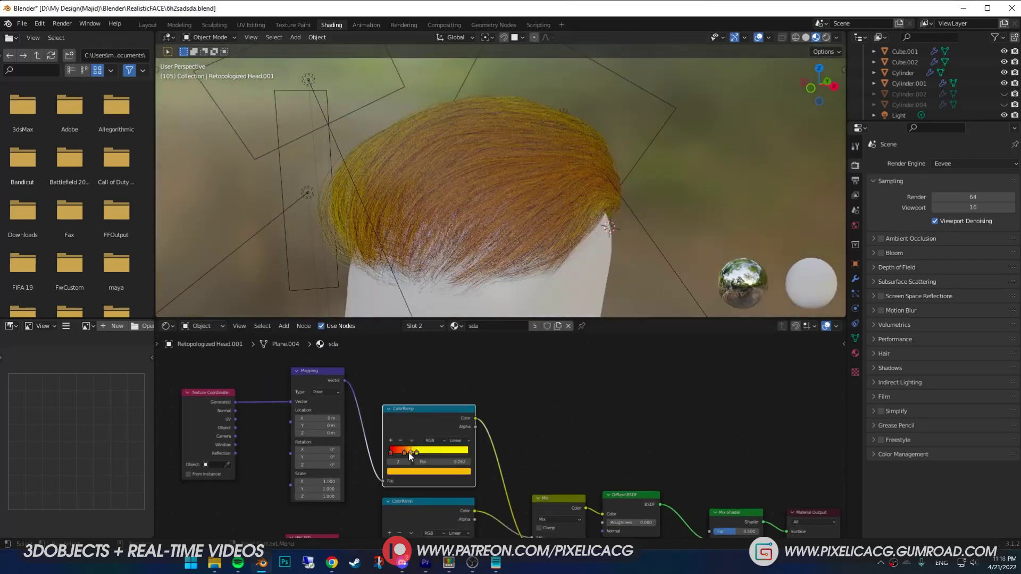
- Complete a rainbow on the upper ColorRamp by coloring a stop yellow and adding green, blue and purple stops
click(428, 472)
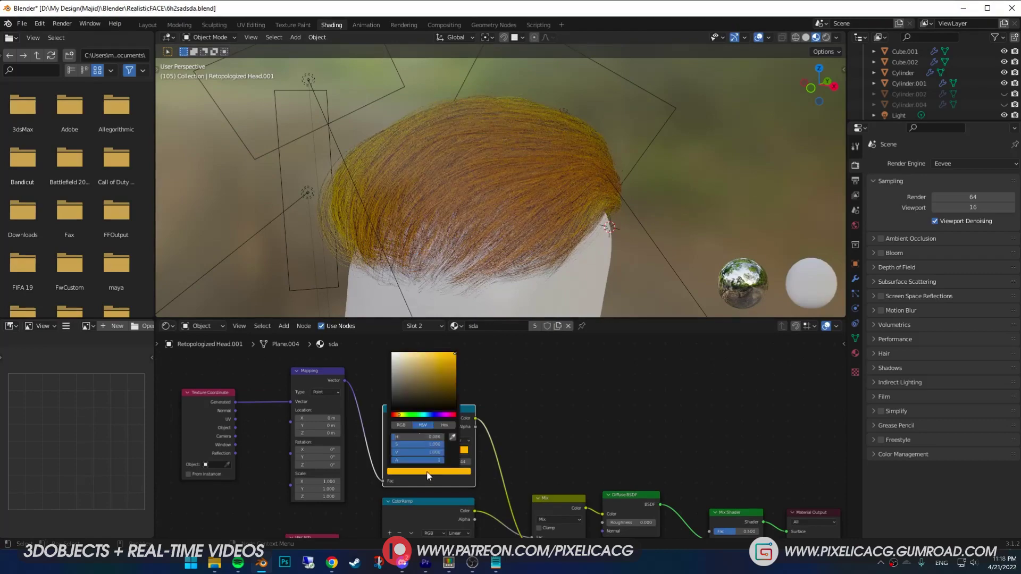
click(426, 412)
click(392, 439)
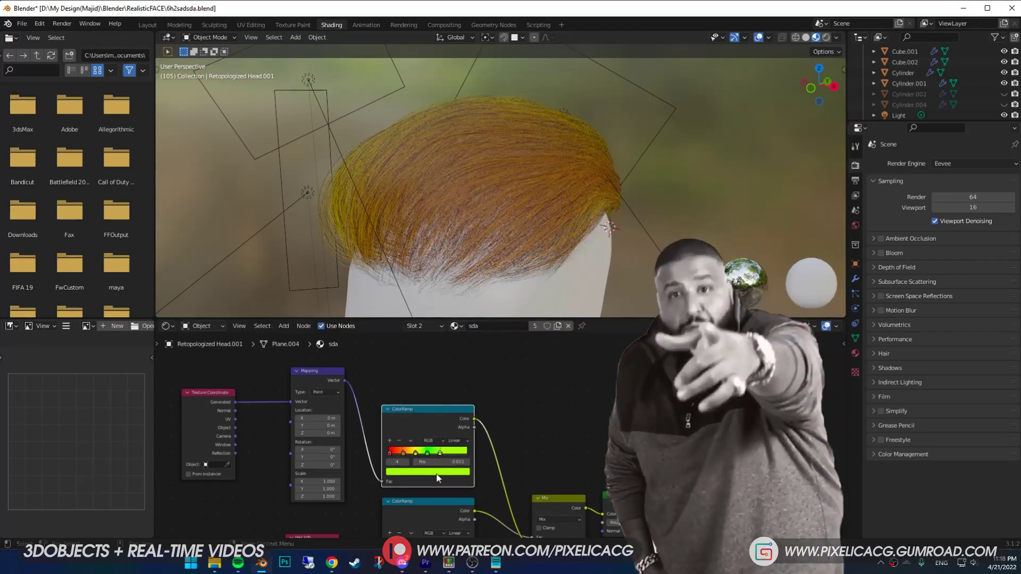
click(426, 471)
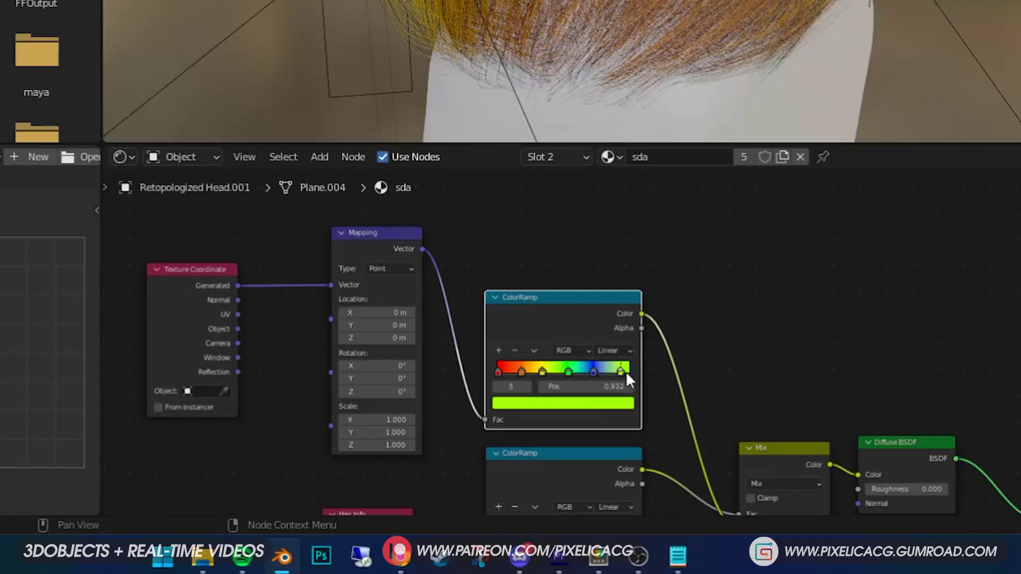
click(564, 403)
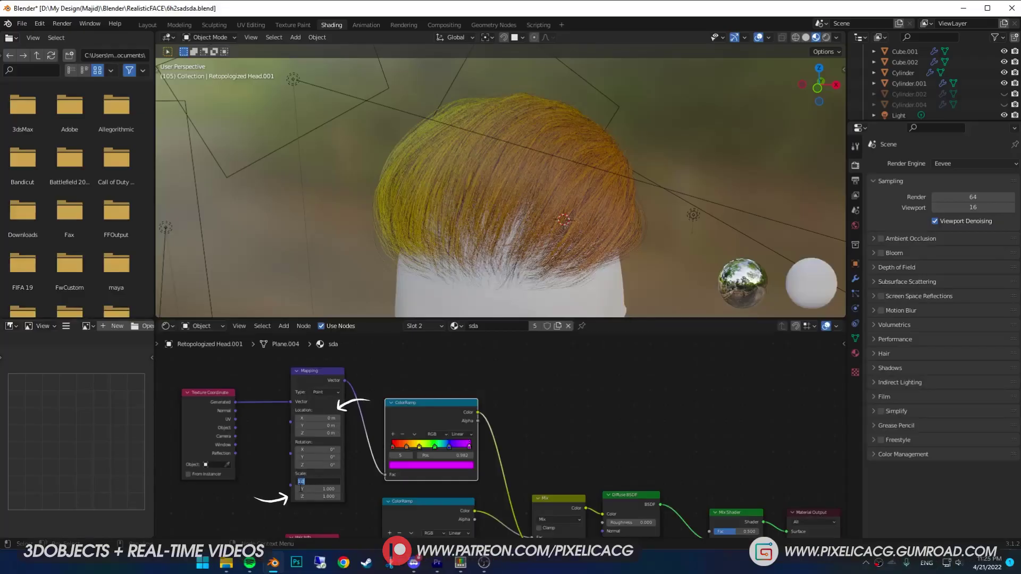
- Set the Mapping node's X scale to 3 and adjust its X location to fit the rainbow across the hair
text(3)
key(Return)
mouse_move(318, 419)
mouse_down()
mouse_move(271, 418)
mouse_move(322, 418)
mouse_up()
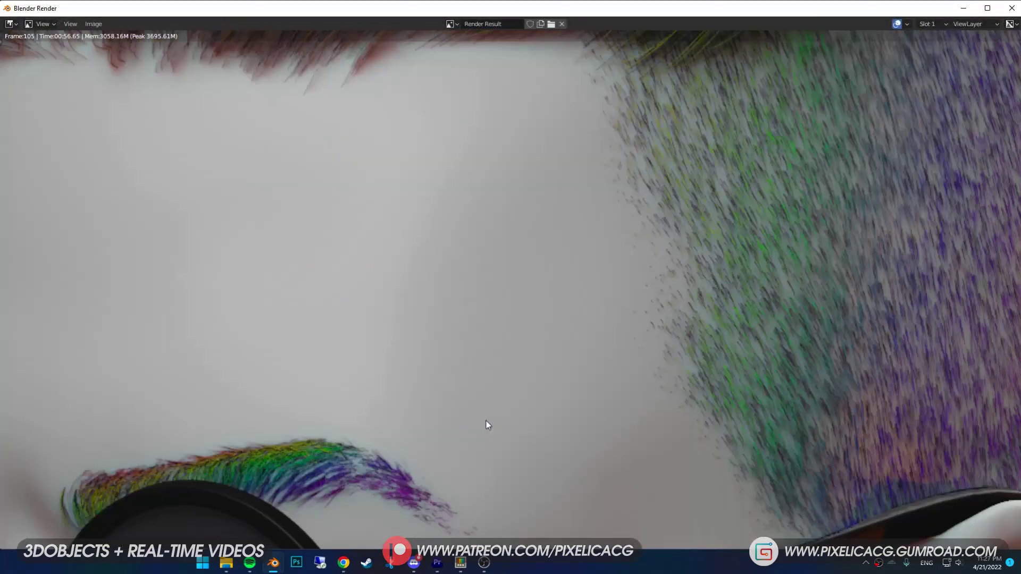
middle_drag(486, 424, 631, 353)
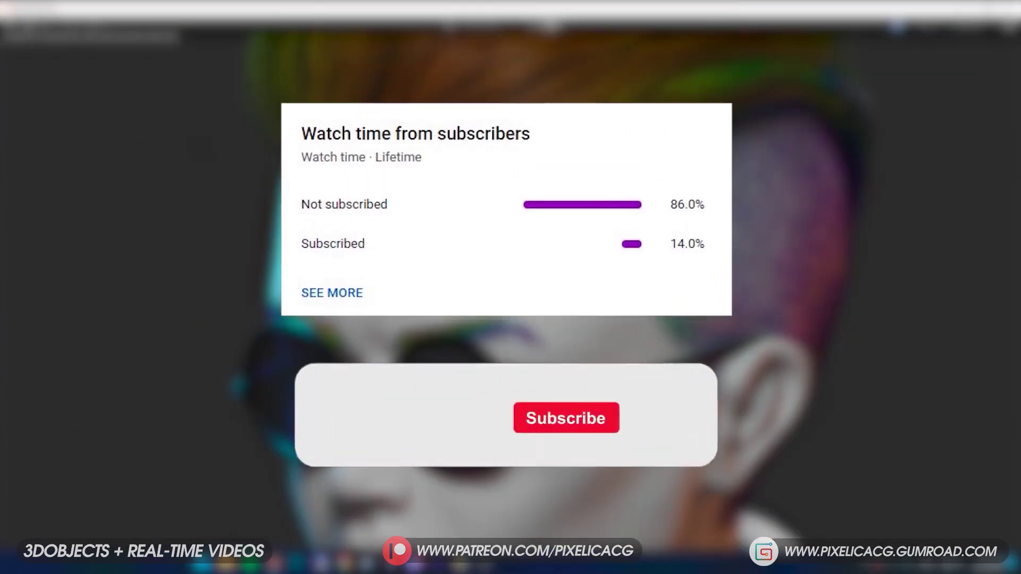